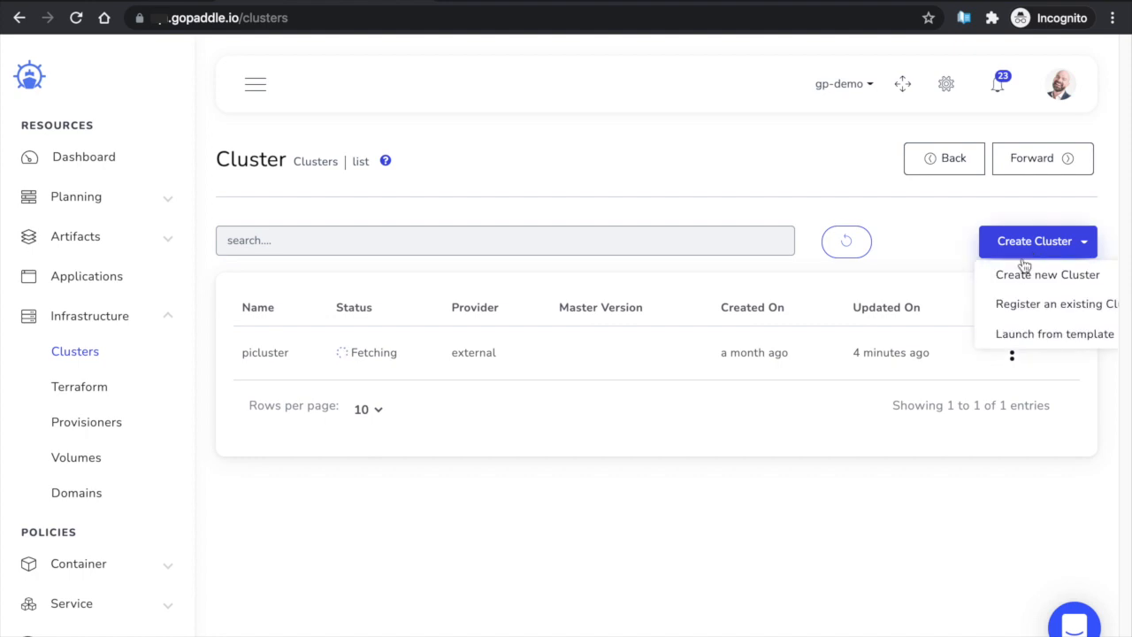
# Expand the Create Cluster dropdown on the Clusters list to show the ways to add a cluster
pyautogui.click(1029, 253)
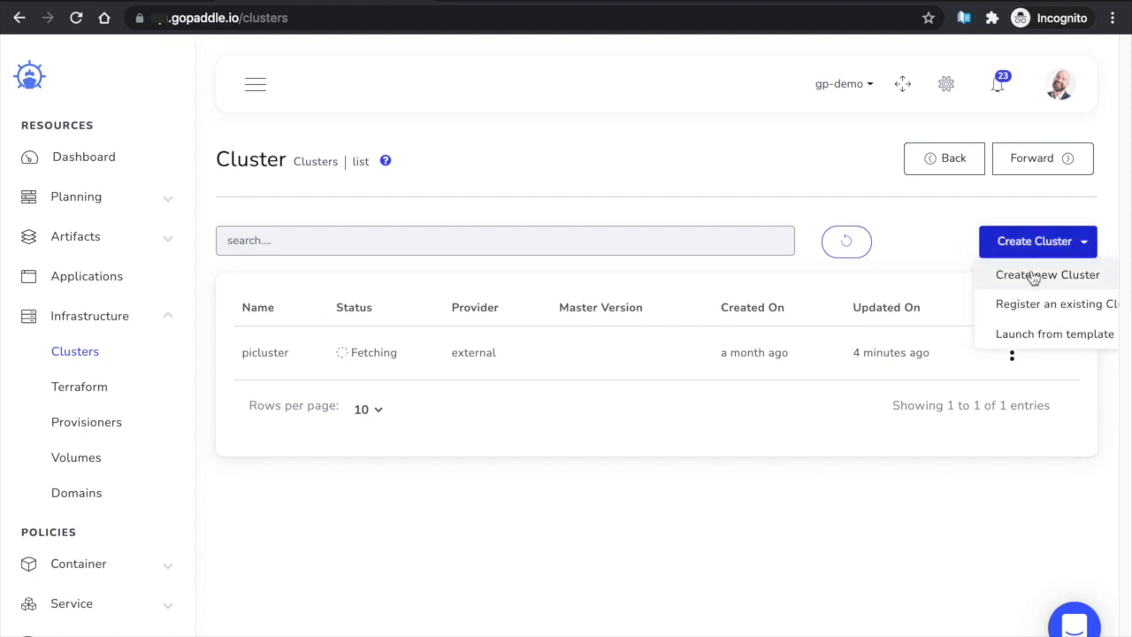
# Choose Create new Cluster and name the cluster tutorial-aws-cluster
pyautogui.click(1033, 276)
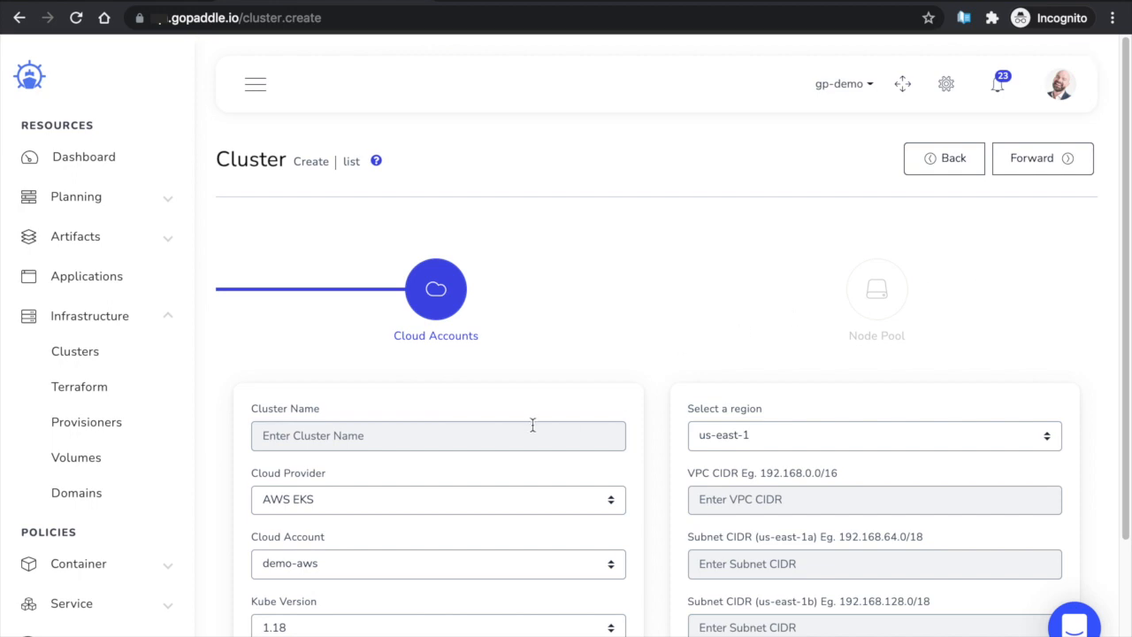
pyautogui.click(532, 425)
pyautogui.write('tutorial-aws-cluster')
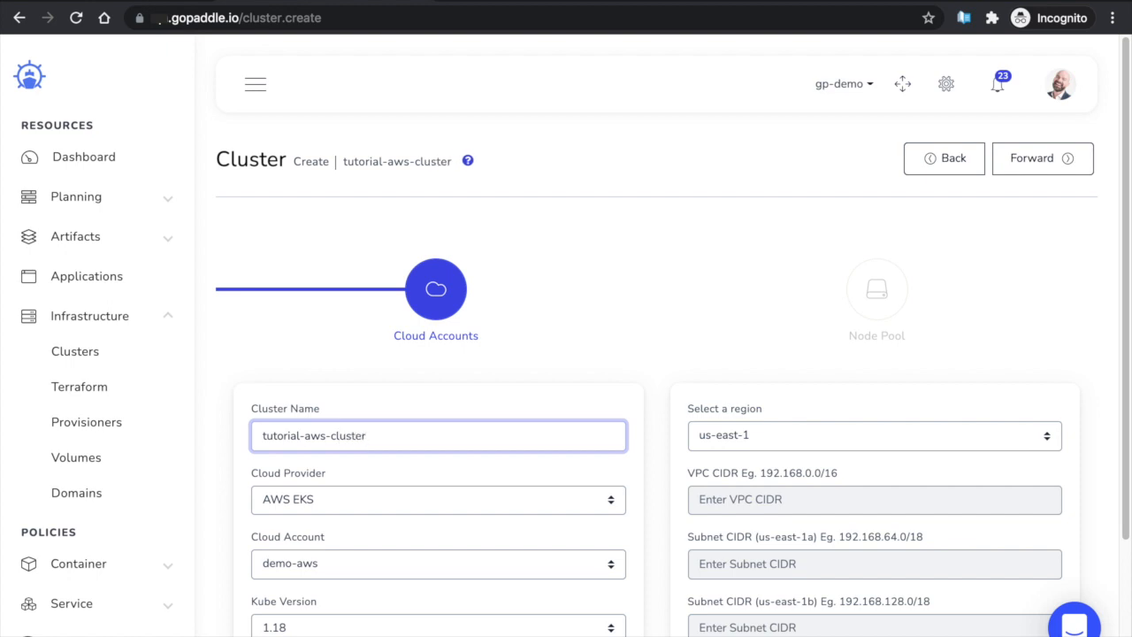
pyautogui.click(717, 382)
pyautogui.scroll(-2, 717, 382)
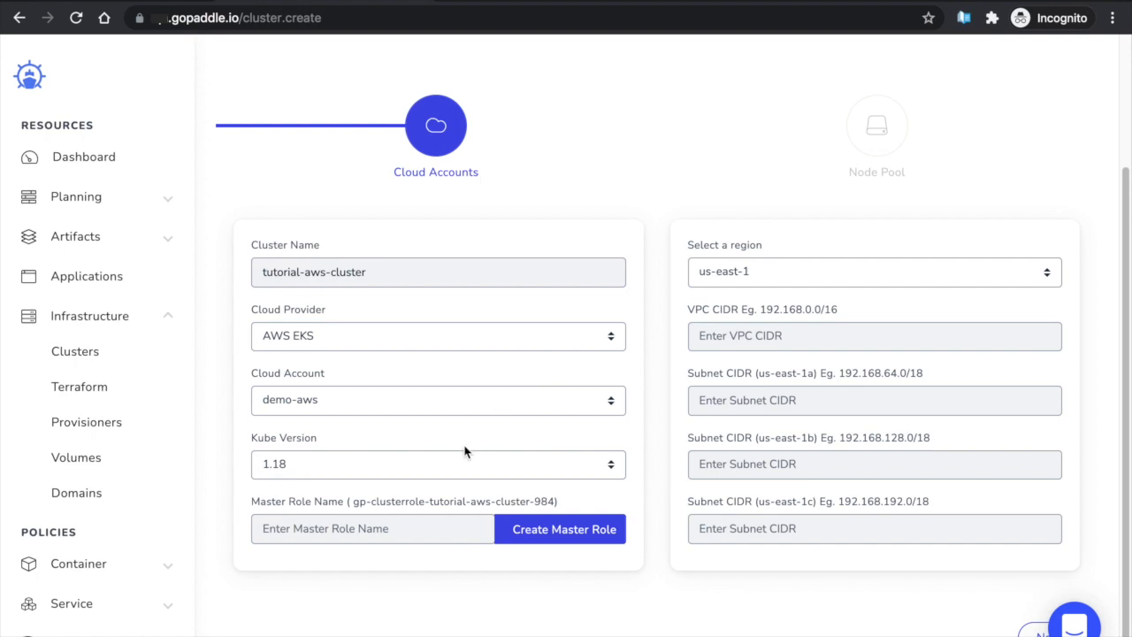
# Generate the master role stack in CloudFormation, accepting the prepared template, stack details and default options
pyautogui.click(564, 531)
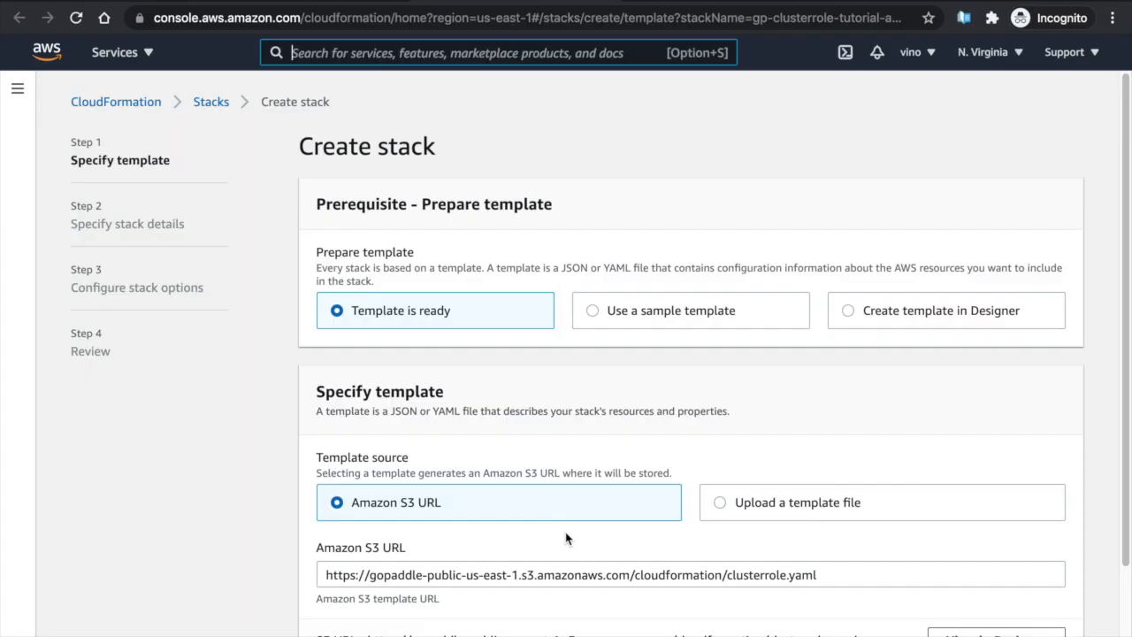
pyautogui.scroll(-2, 565, 531)
pyautogui.click(1048, 613)
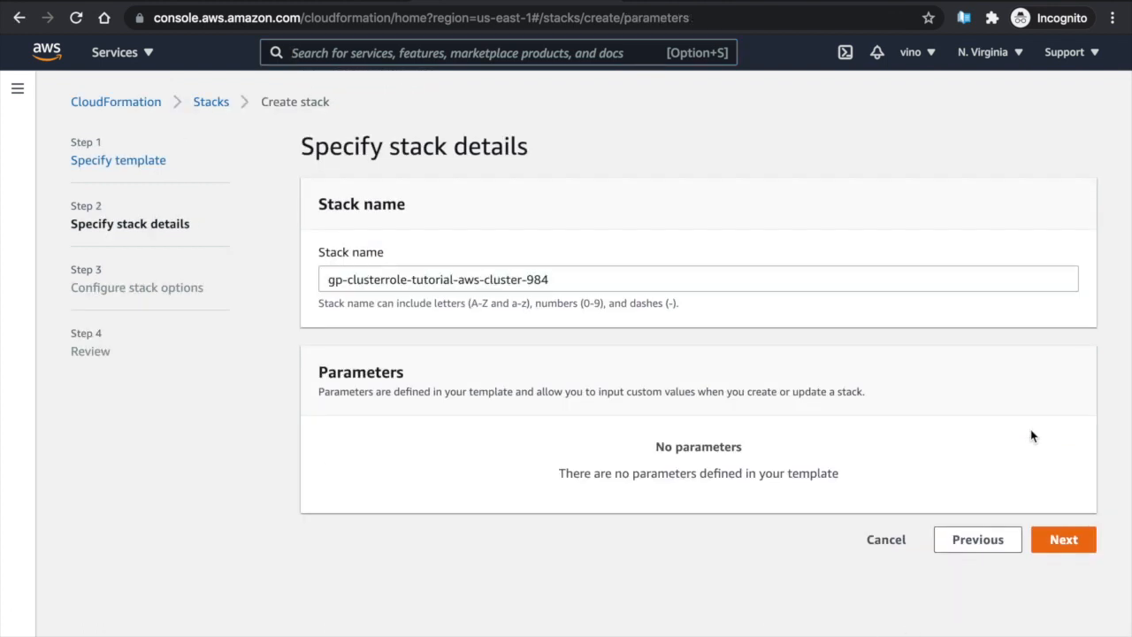
pyautogui.click(1047, 541)
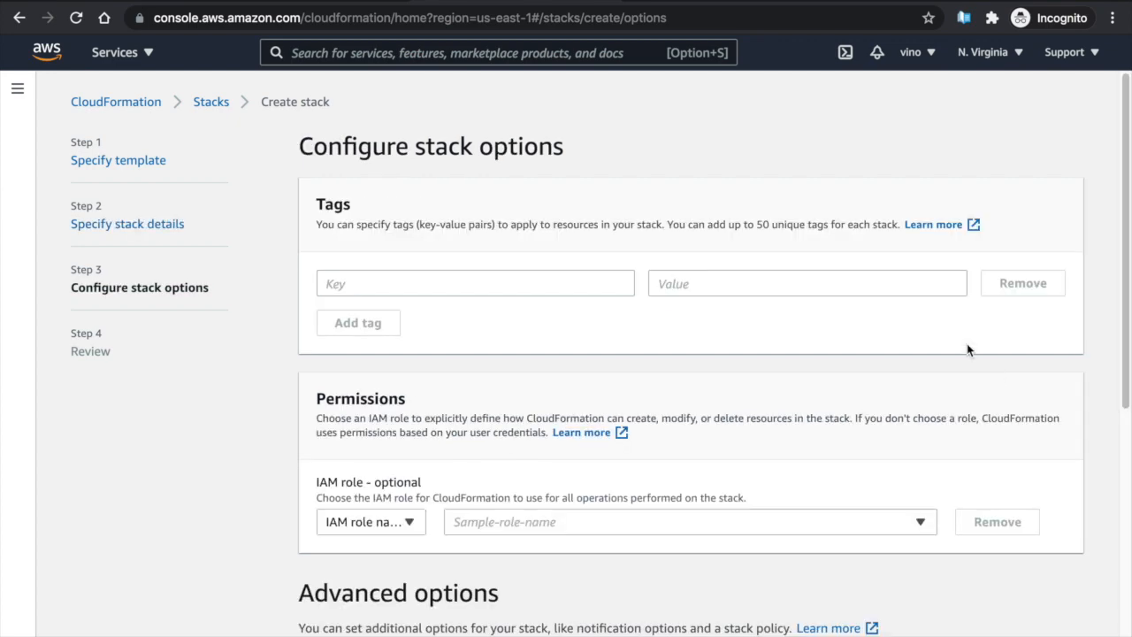
pyautogui.scroll(-5, 967, 349)
pyautogui.click(1071, 615)
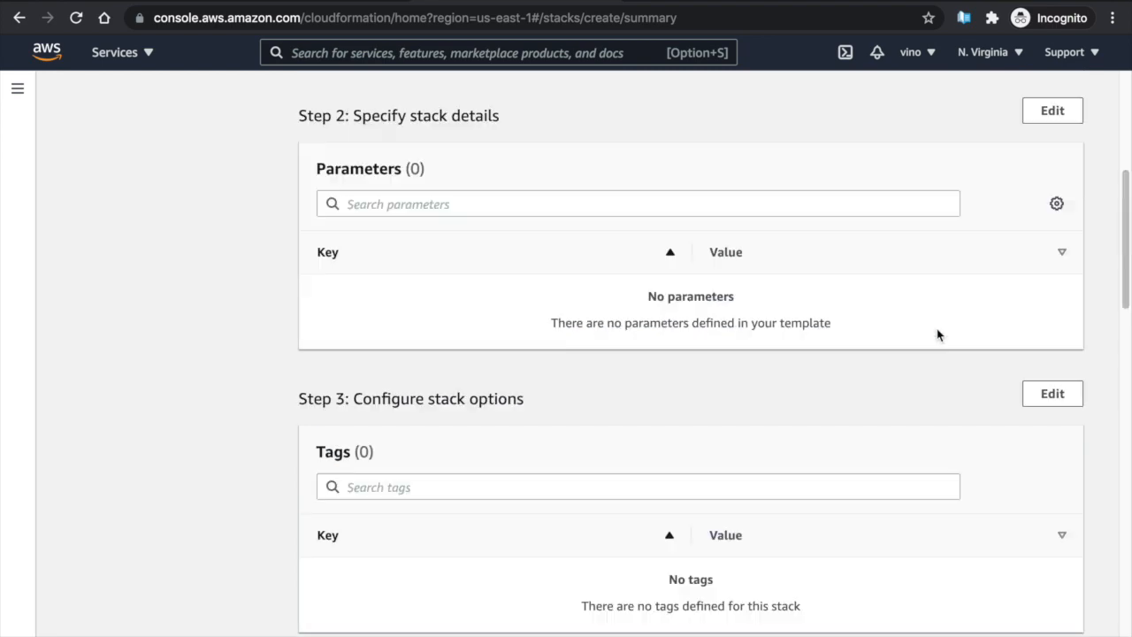
# Acknowledge IAM creation, create gp-clusterrole-tutorial-aws-cluster-984, and copy its EksServiceRole ARN
pyautogui.scroll(-8, 938, 335)
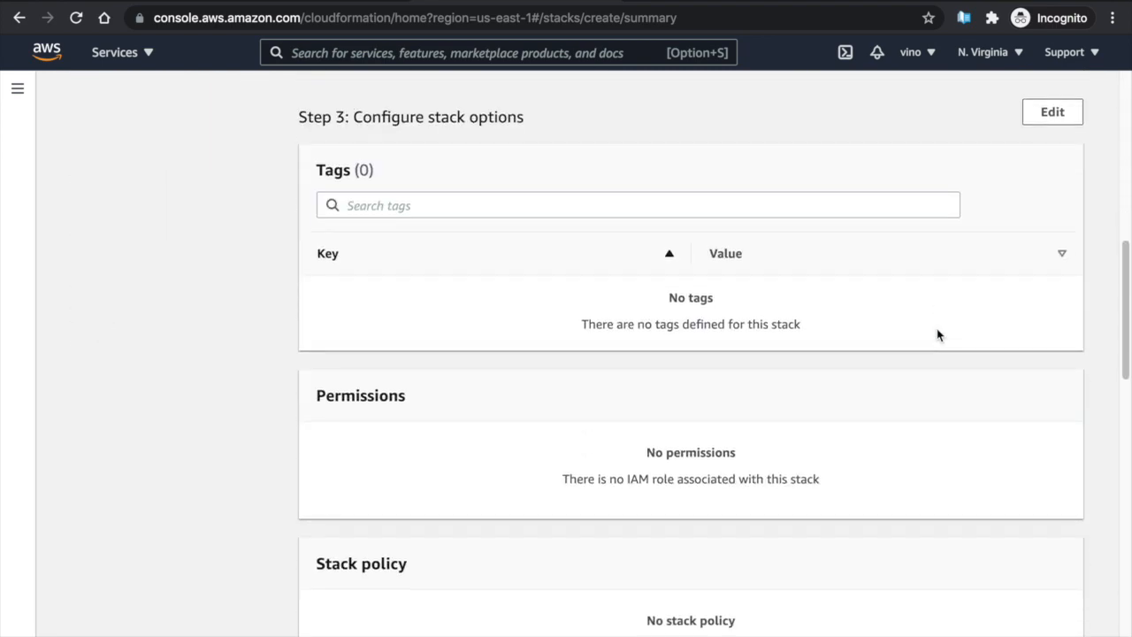
pyautogui.scroll(-10, 936, 328)
pyautogui.click(345, 558)
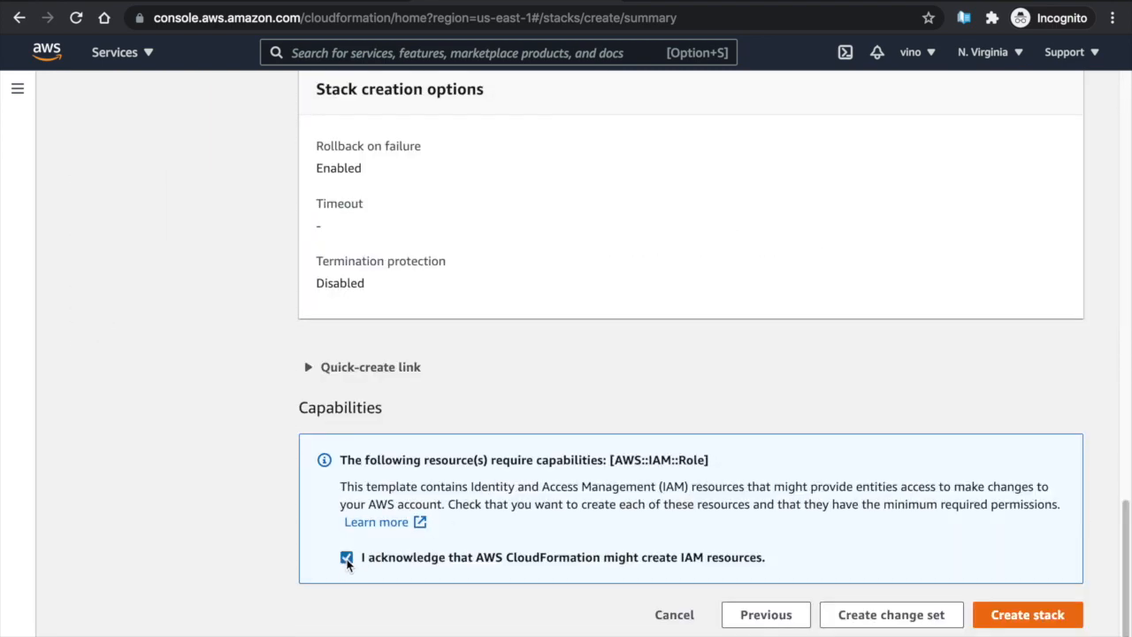
pyautogui.click(1025, 615)
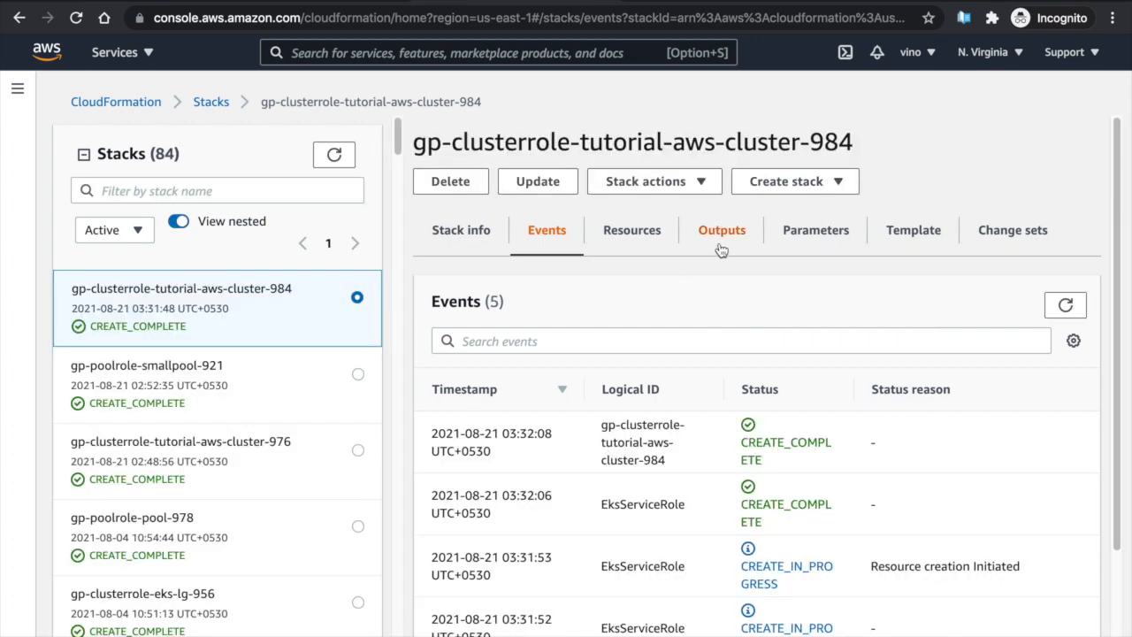
pyautogui.click(721, 250)
pyautogui.tripleClick(667, 451)
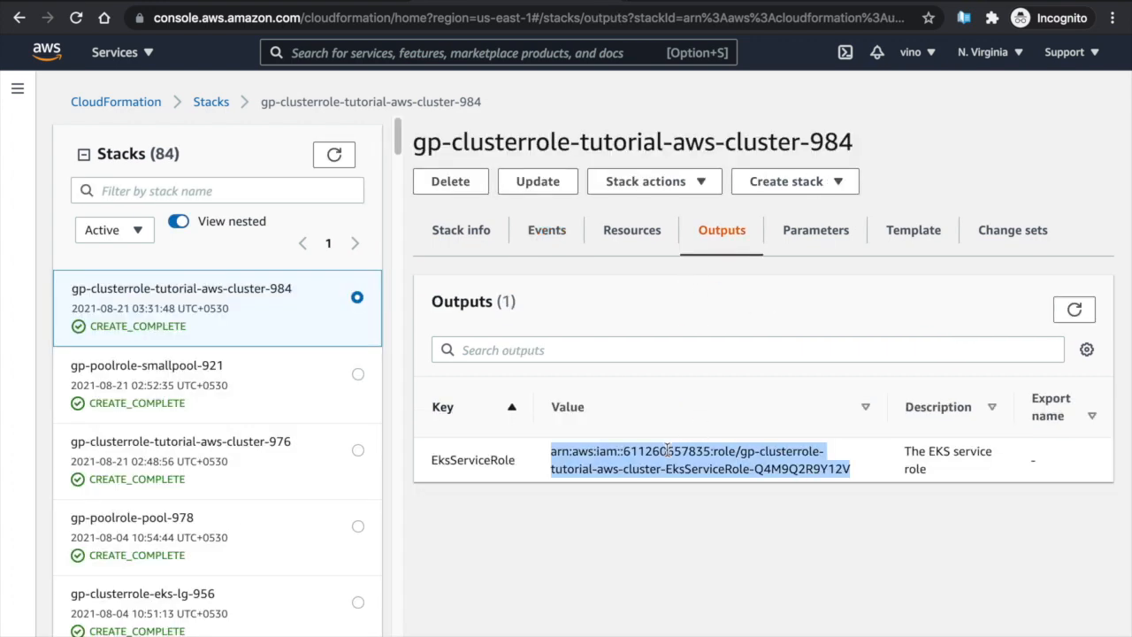
pyautogui.click(345, 1)
# Paste the EksServiceRole ARN into Master Role Name, removing the trailing space
pyautogui.click(378, 529)
pyautogui.hotkey('ctrl', 'v')
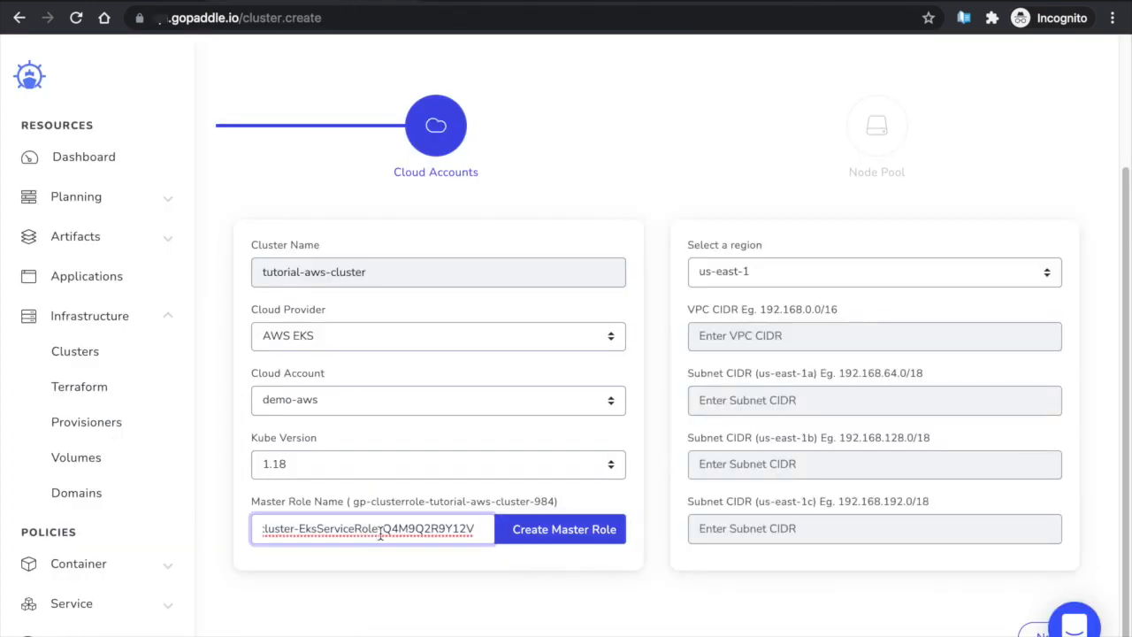
pyautogui.press('BackSpace')
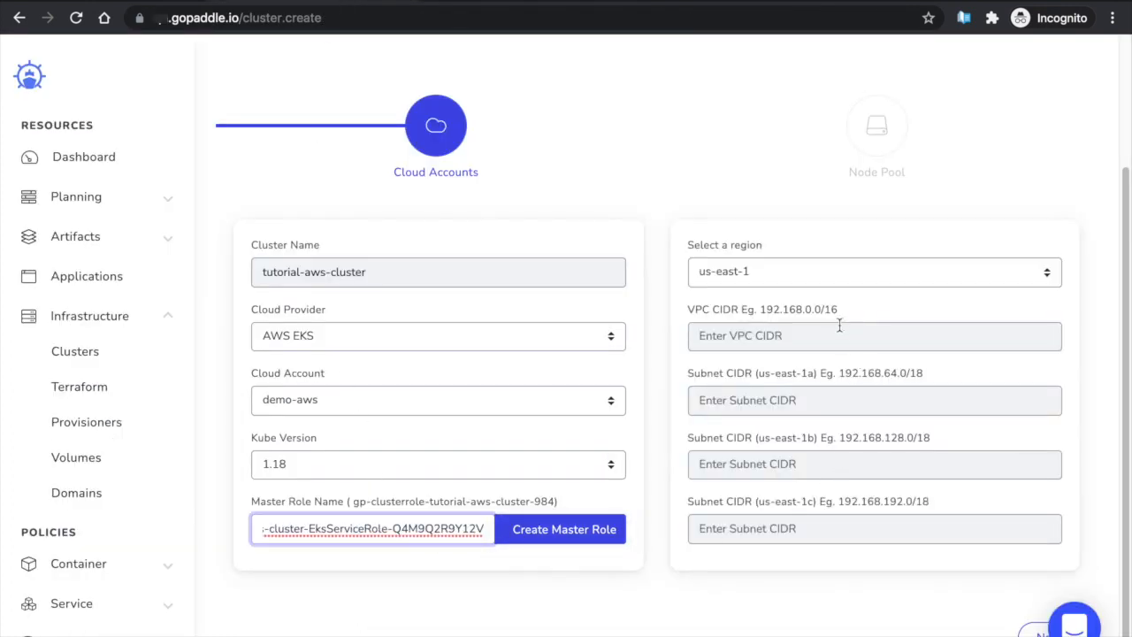
# Set VPC 192.168.0.0/16 with subnets 192.168.64.0/18, 192.168.128.0/18, 192.168.192.0/18, then continue
pyautogui.click(838, 332)
pyautogui.write('192.168.0.0/16')
pyautogui.press('Tab')
pyautogui.write('192.168.64.0/18')
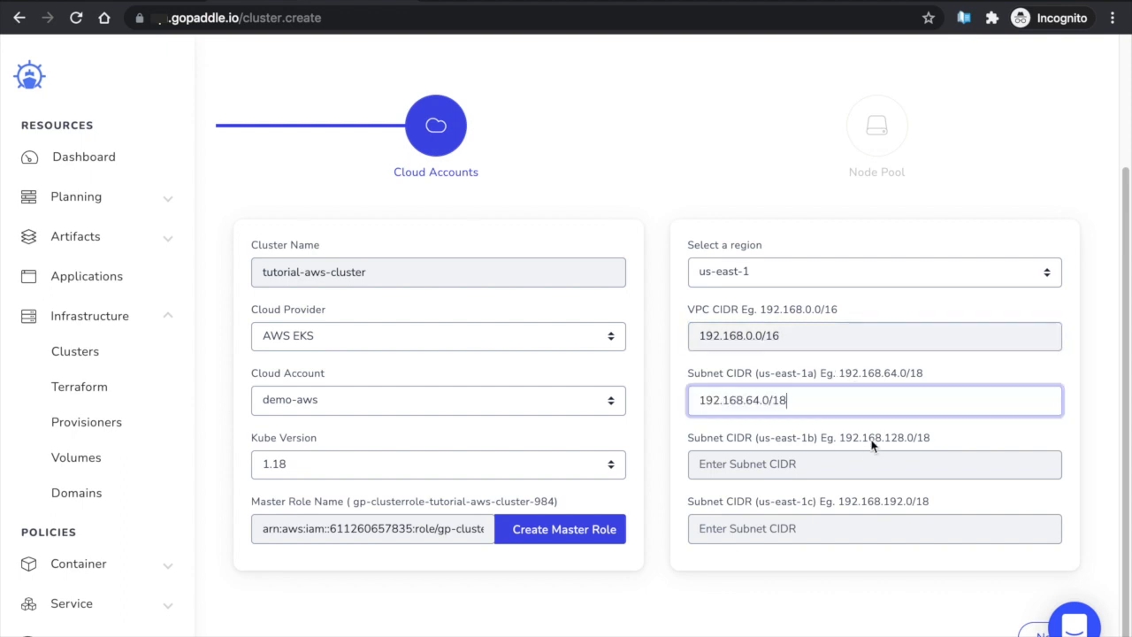
pyautogui.click(854, 464)
pyautogui.write('192.168.128.0/18')
pyautogui.press('Tab')
pyautogui.write('192.168.192.0/18')
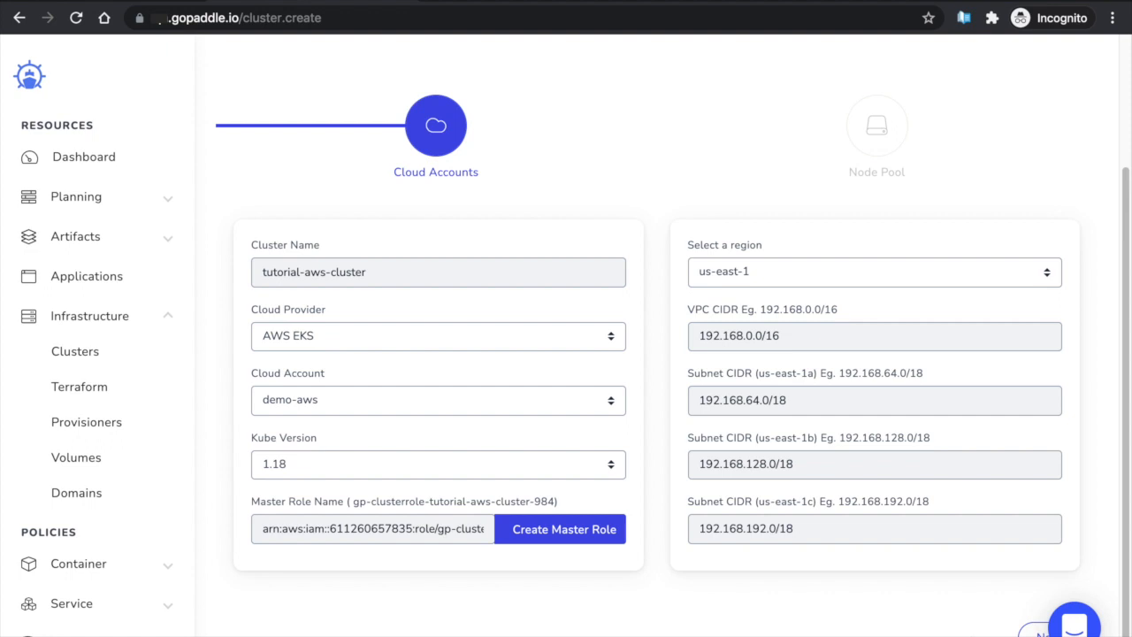
pyautogui.click(1036, 631)
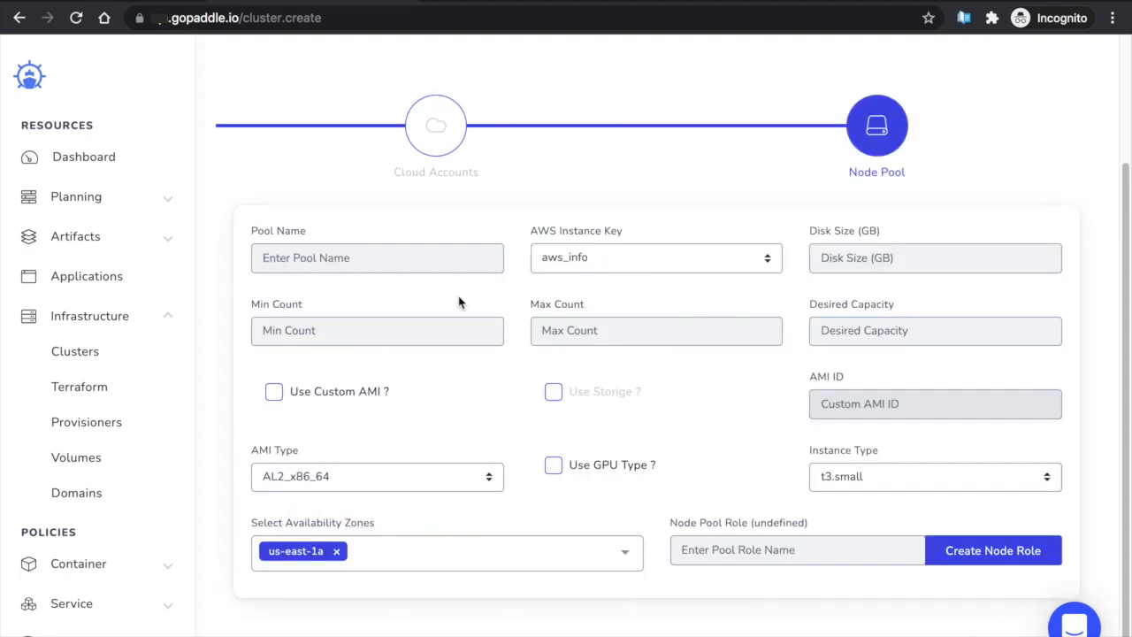
# Name the node pool managedpool and enter the node disk size
pyautogui.click(445, 262)
pyautogui.write('managedpool')
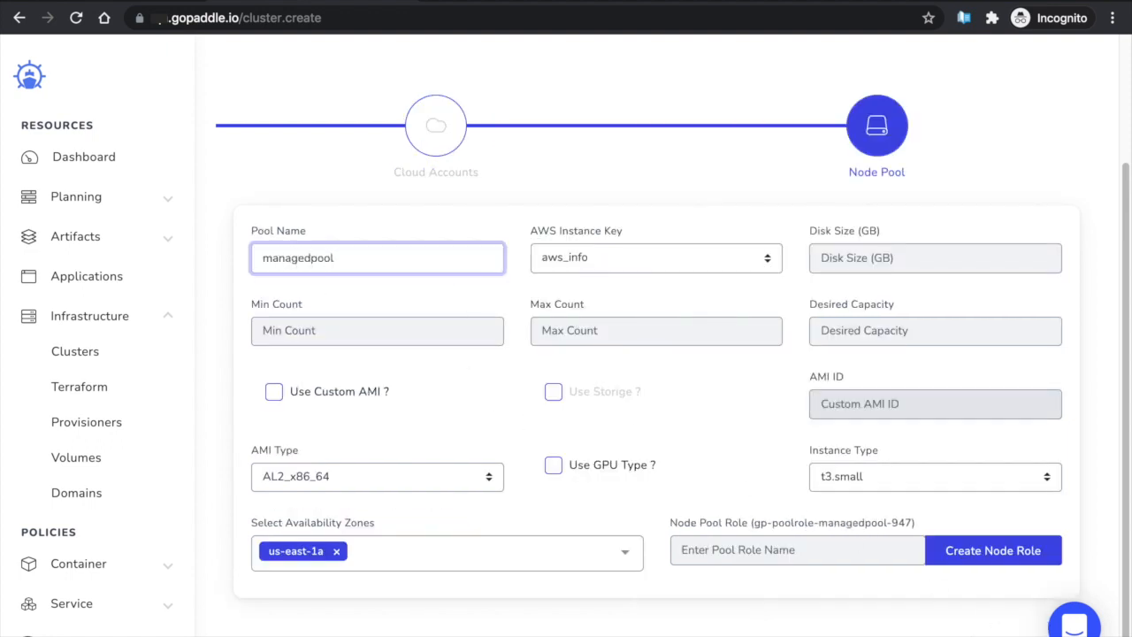
pyautogui.click(882, 260)
pyautogui.write('200')
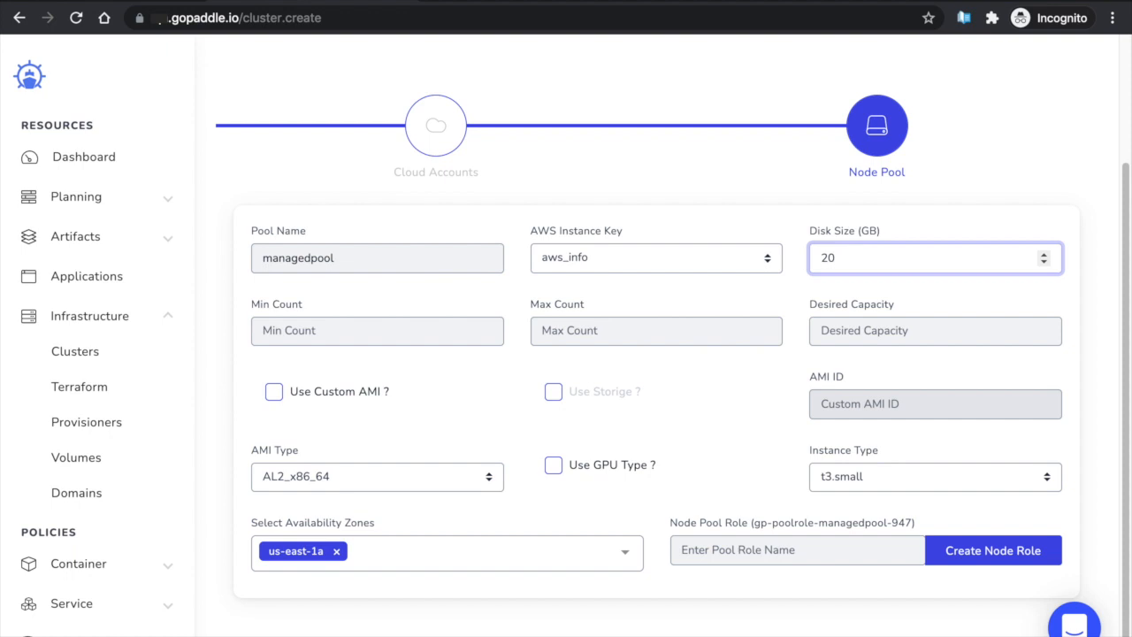
# Set minimum 1, maximum 2, desired capacity 1 nodes, and enable Use Custom AMI
pyautogui.press('Tab')
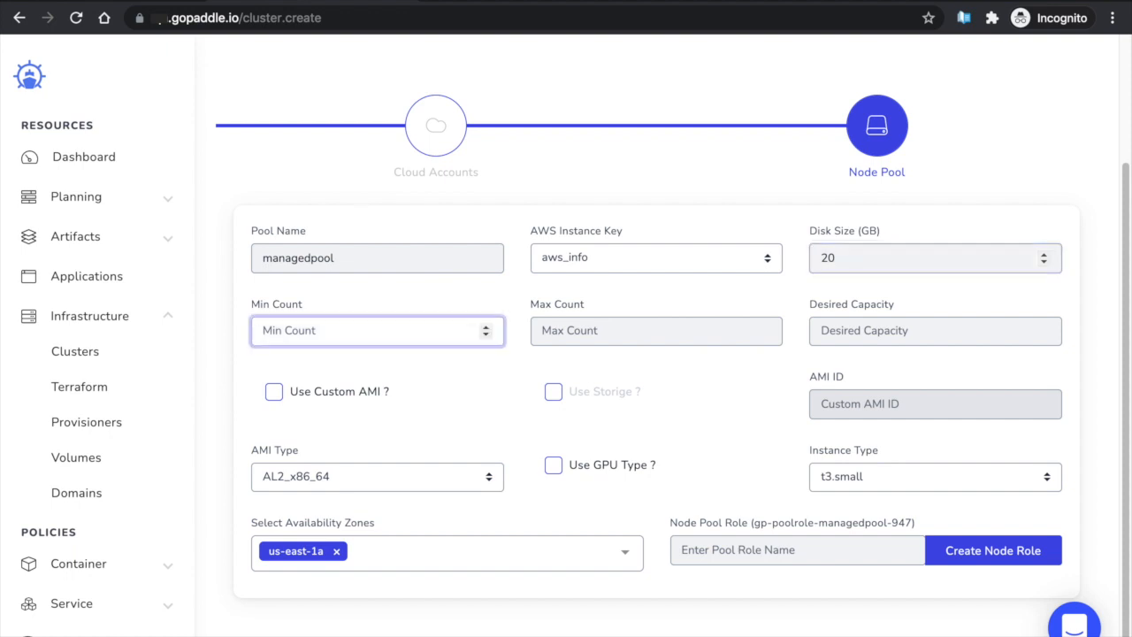
pyautogui.write('1')
pyautogui.press('Tab')
pyautogui.write('2')
pyautogui.press('Tab')
pyautogui.write('1')
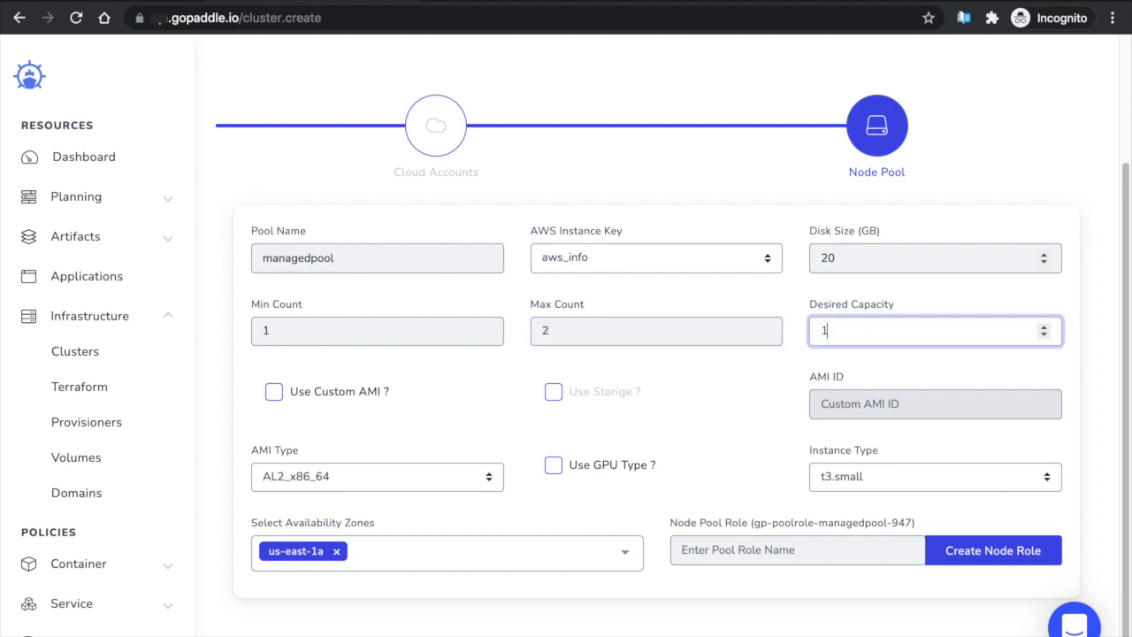
pyautogui.press('Tab')
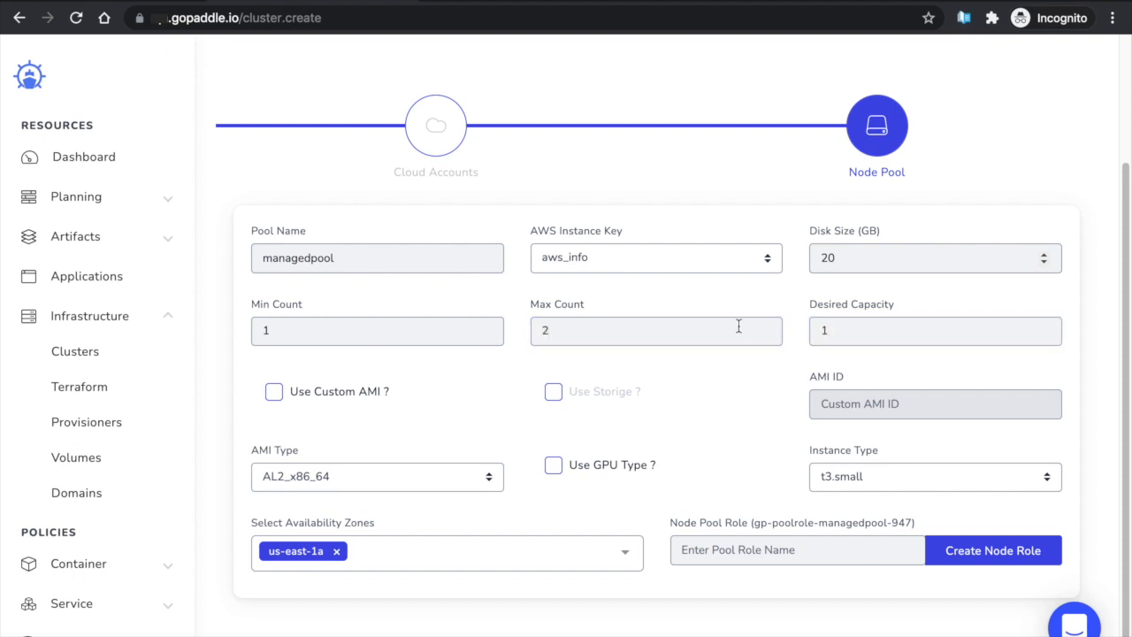
pyautogui.click(276, 392)
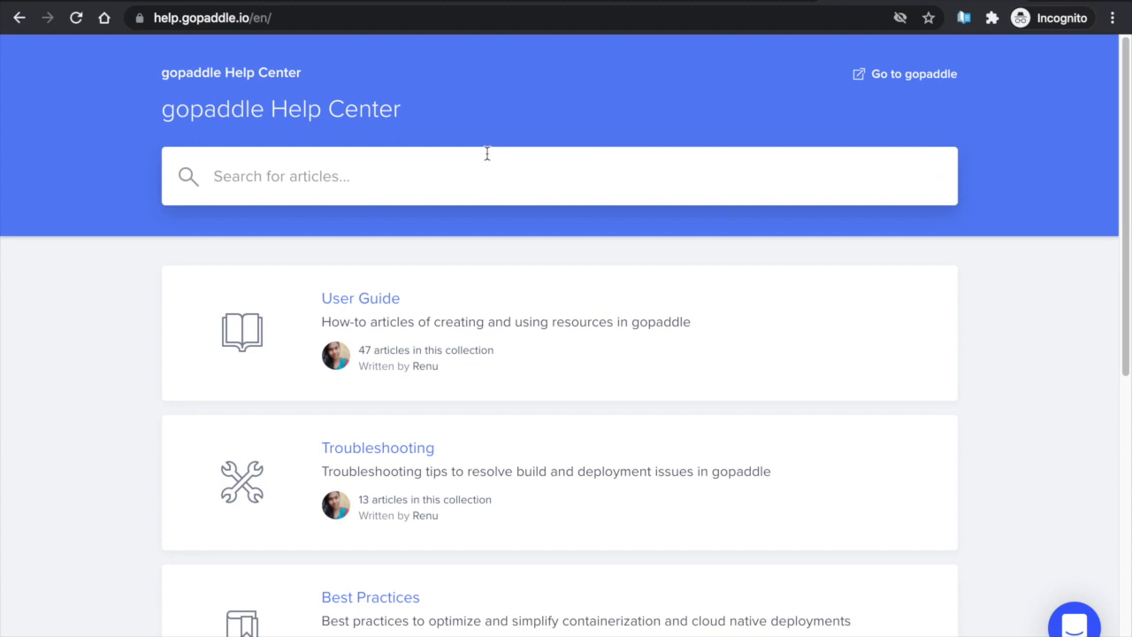
# Search the Help Center for eks and follow the EKS Node Pool article's link to Ubuntu EKS images
pyautogui.write('eks')
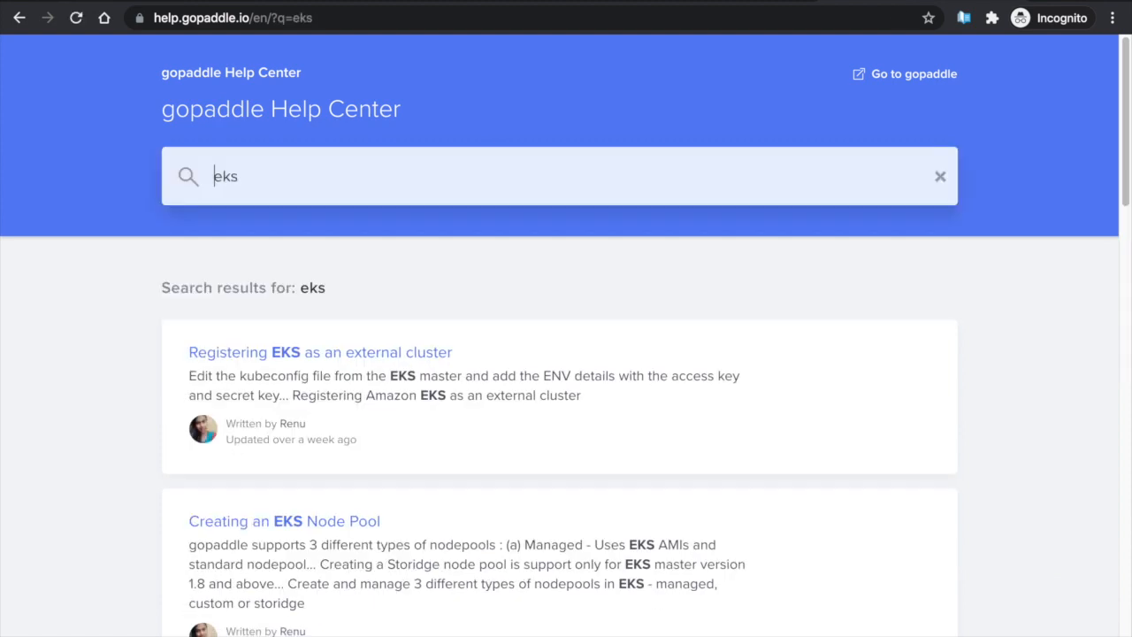
pyautogui.click(256, 523)
pyautogui.scroll(-3, 489, 460)
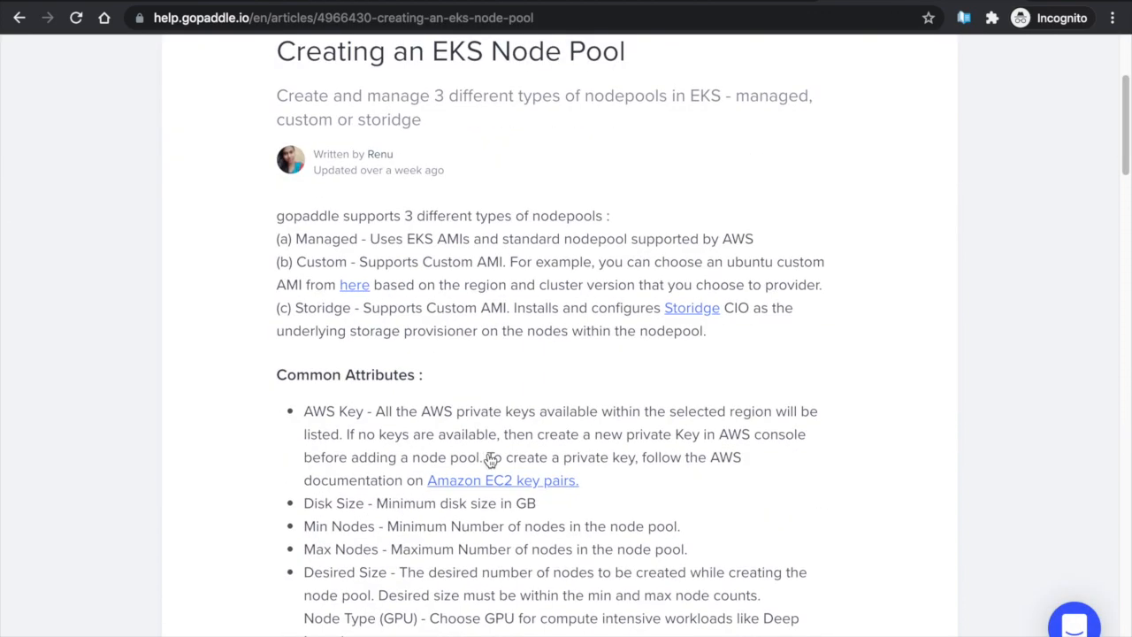
pyautogui.click(355, 284)
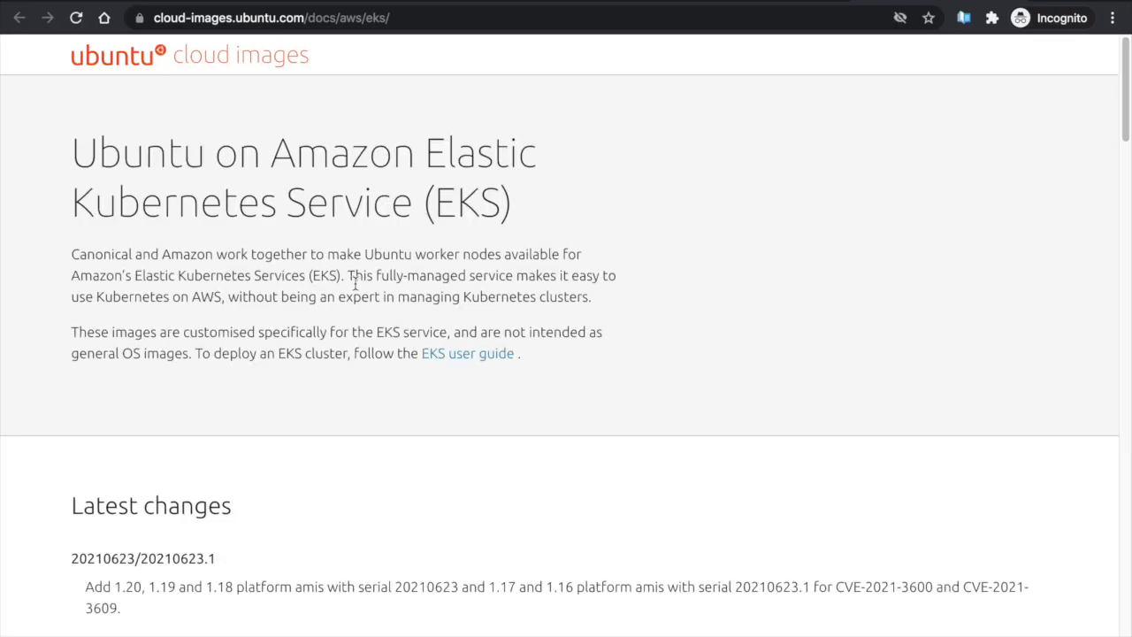
# Select the us-east-1 AMI ID ami-0a5ba8298614a7171 in the Ubuntu EKS image table
pyautogui.scroll(-6, 355, 285)
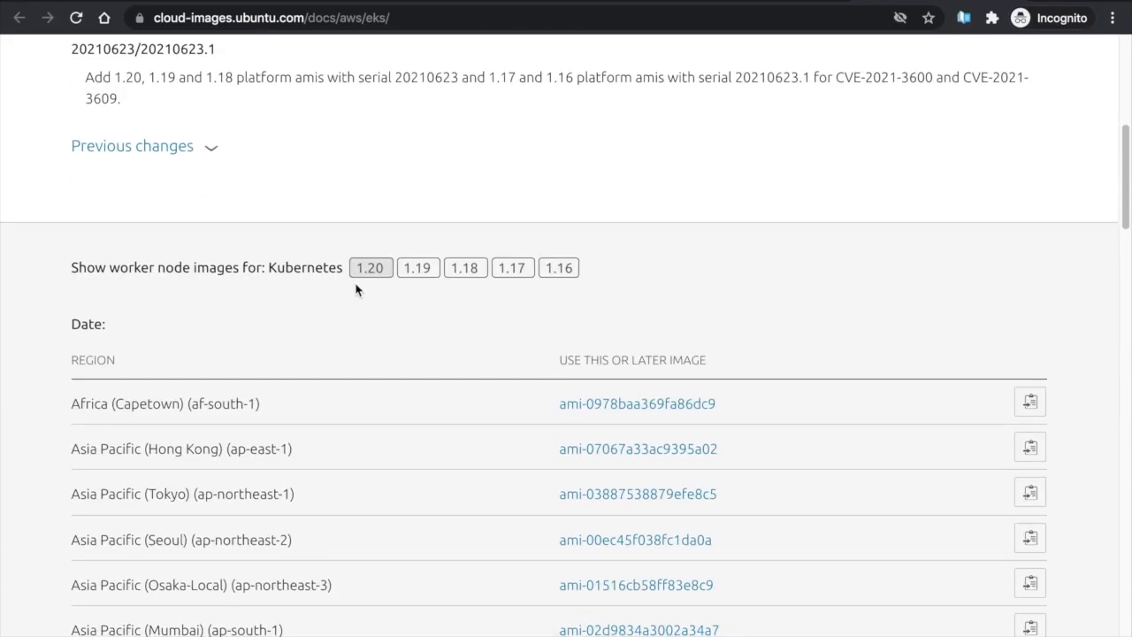
pyautogui.scroll(-15, 355, 288)
pyautogui.scroll(4, 356, 288)
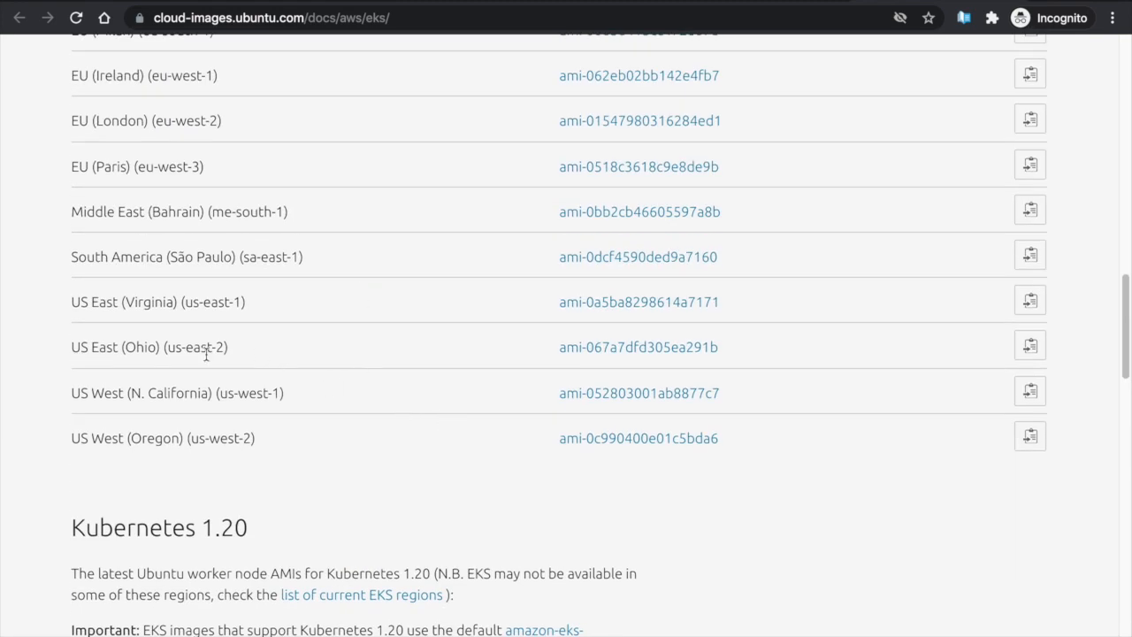
pyautogui.moveTo(540, 302); pyautogui.dragTo(751, 314)
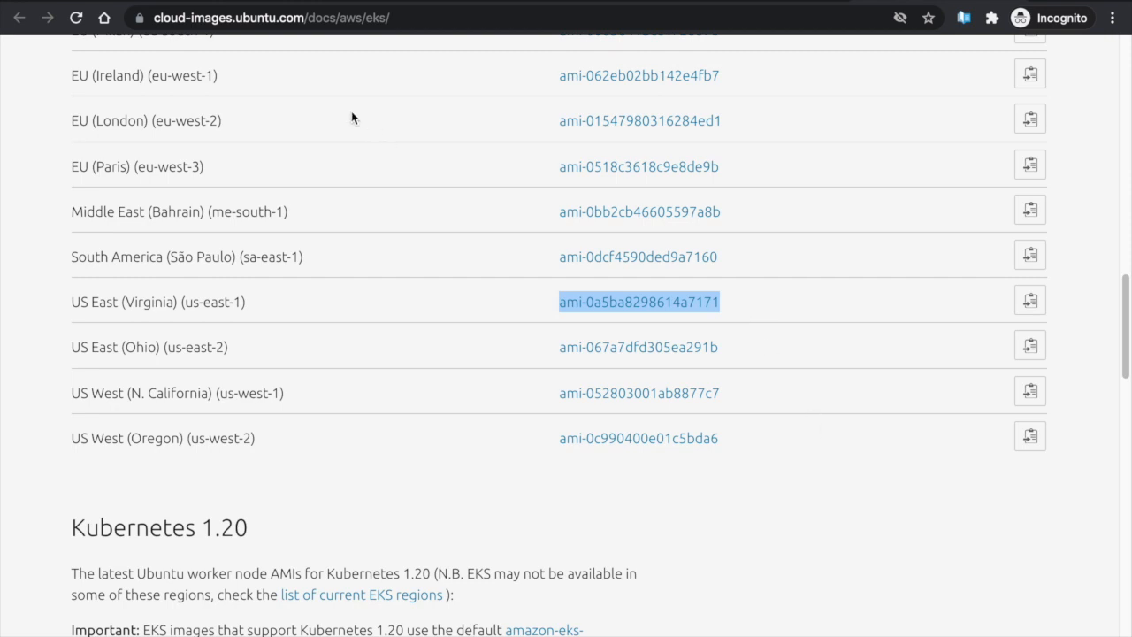
pyautogui.click(285, 3)
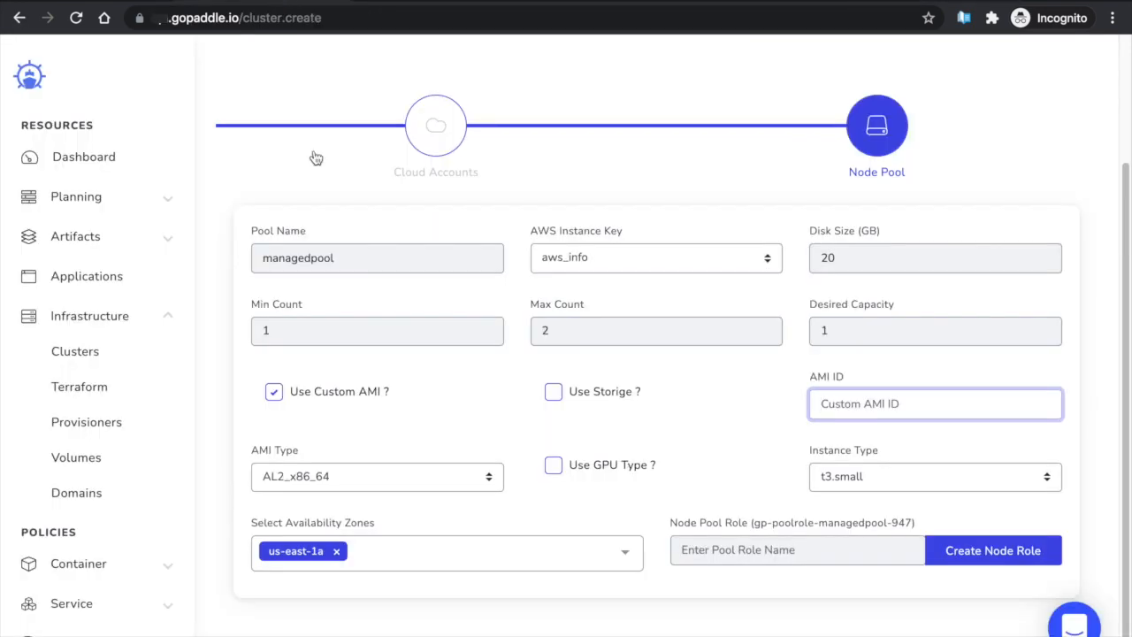
# Uncheck Use Custom AMI and change the node pool instance type to t3.medium
pyautogui.click(274, 393)
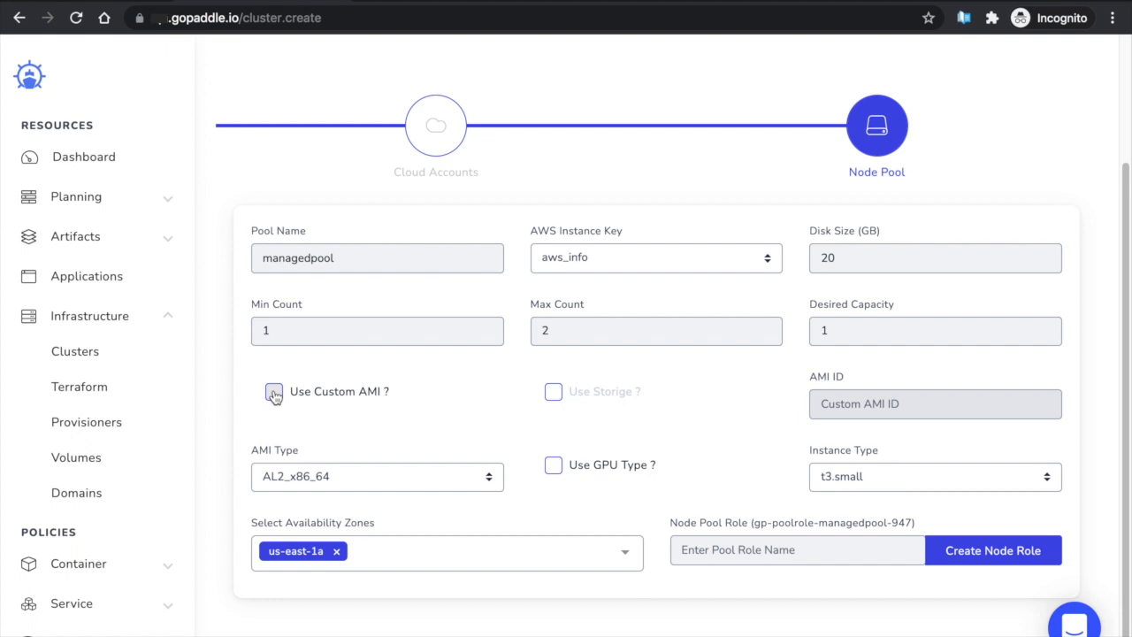
pyautogui.scroll(-1, 704, 406)
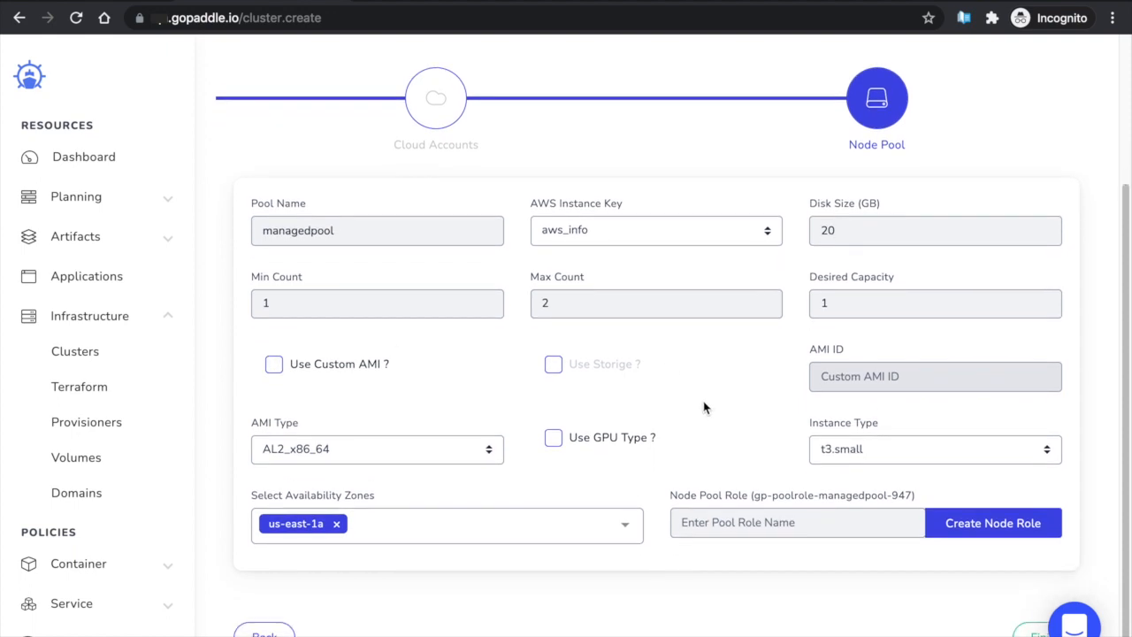
pyautogui.click(882, 455)
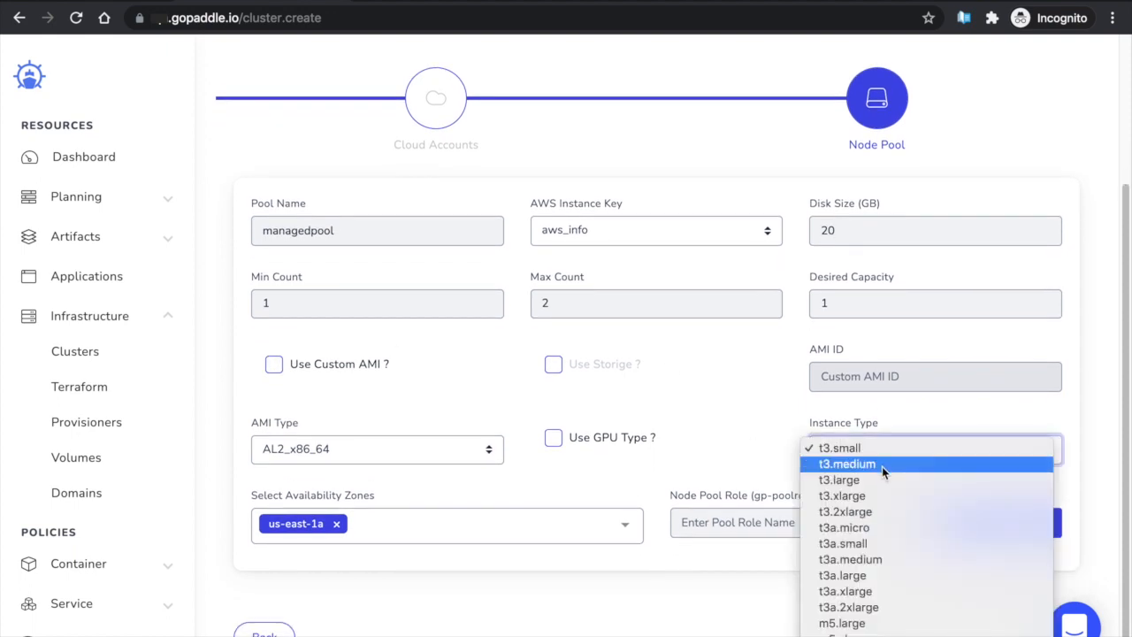
pyautogui.click(881, 464)
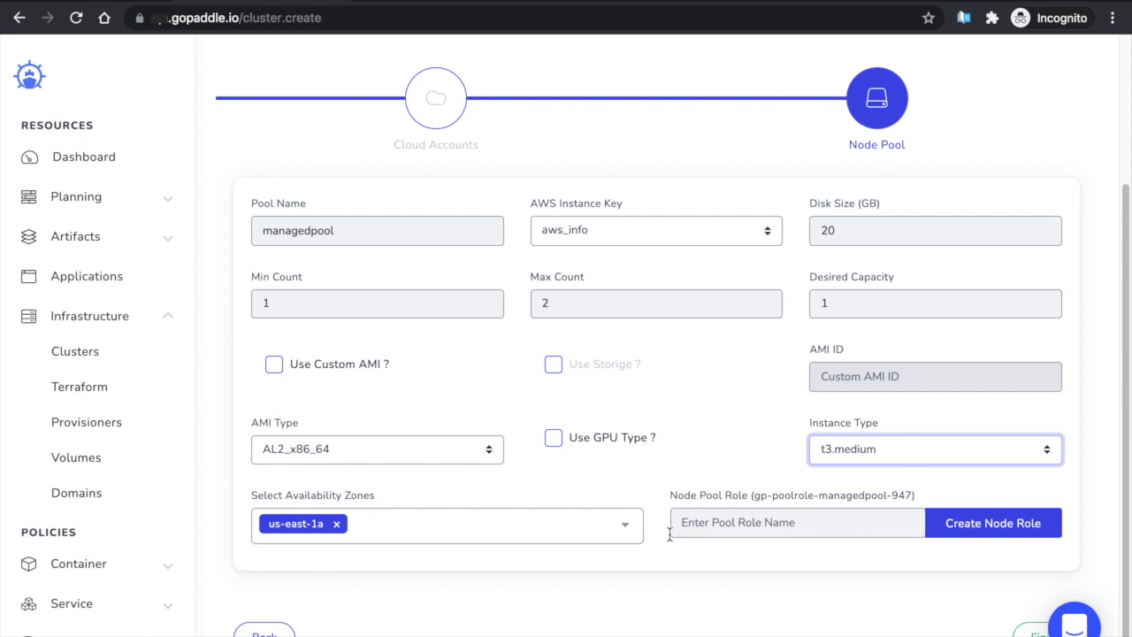
# Start the node role stack in CloudFormation, accepting the prefilled template, stack name and options
pyautogui.click(960, 529)
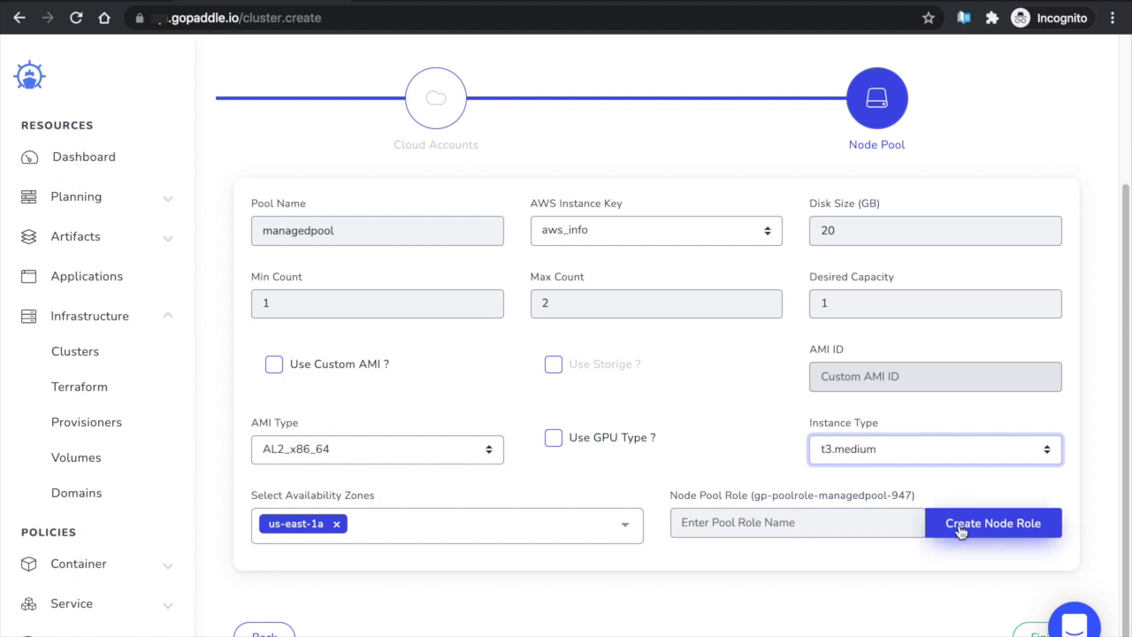
pyautogui.scroll(-1, 866, 252)
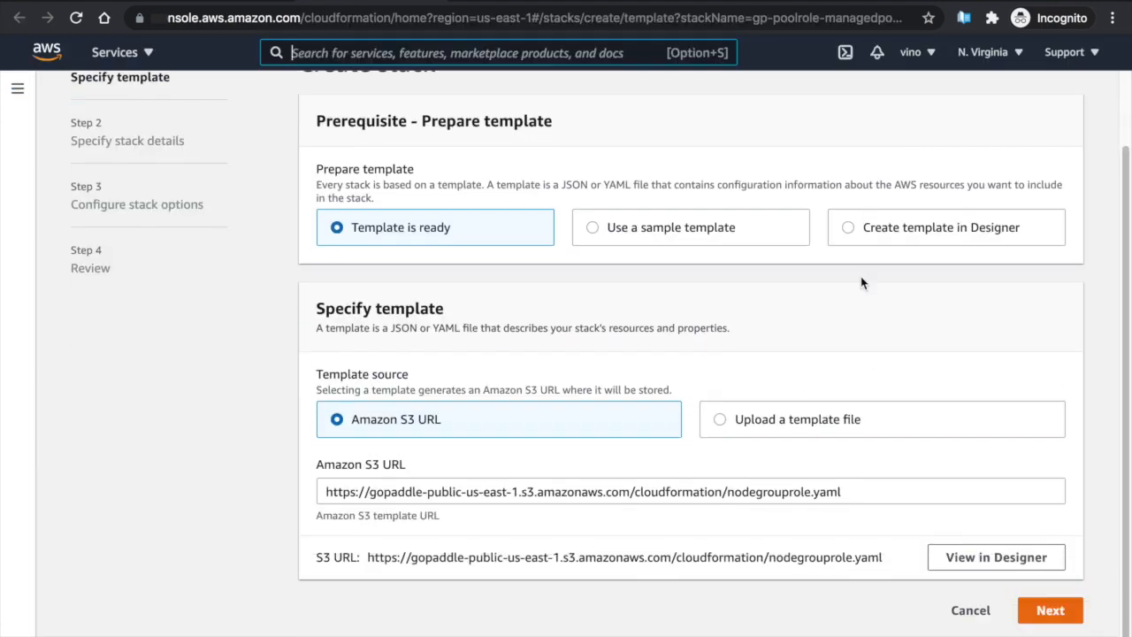
pyautogui.click(1052, 623)
pyautogui.click(1065, 550)
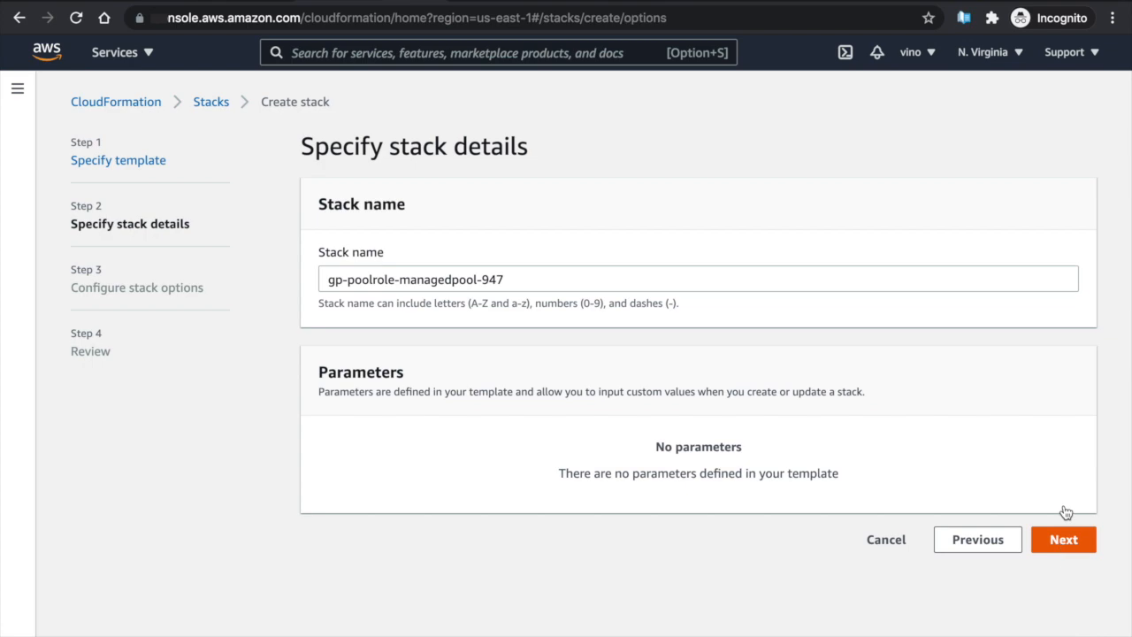
pyautogui.scroll(-5, 1059, 513)
pyautogui.click(1050, 614)
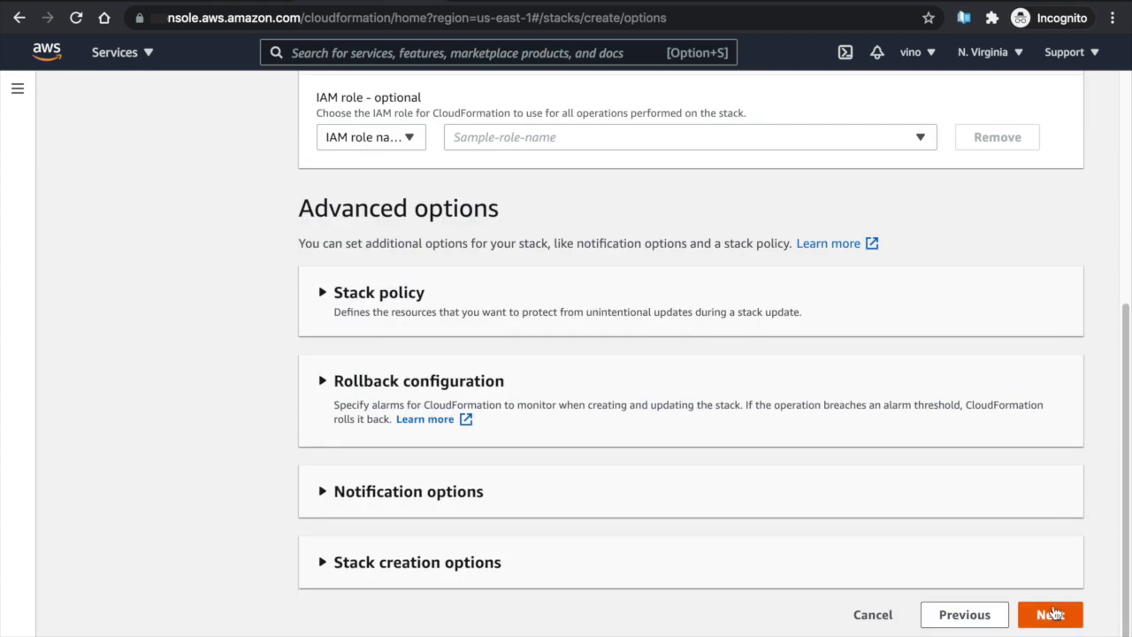
# Acknowledge IAM creation, create gp-poolrole-managedpool-947, and copy its NodeInstanceRole ARN
pyautogui.scroll(-15, 876, 482)
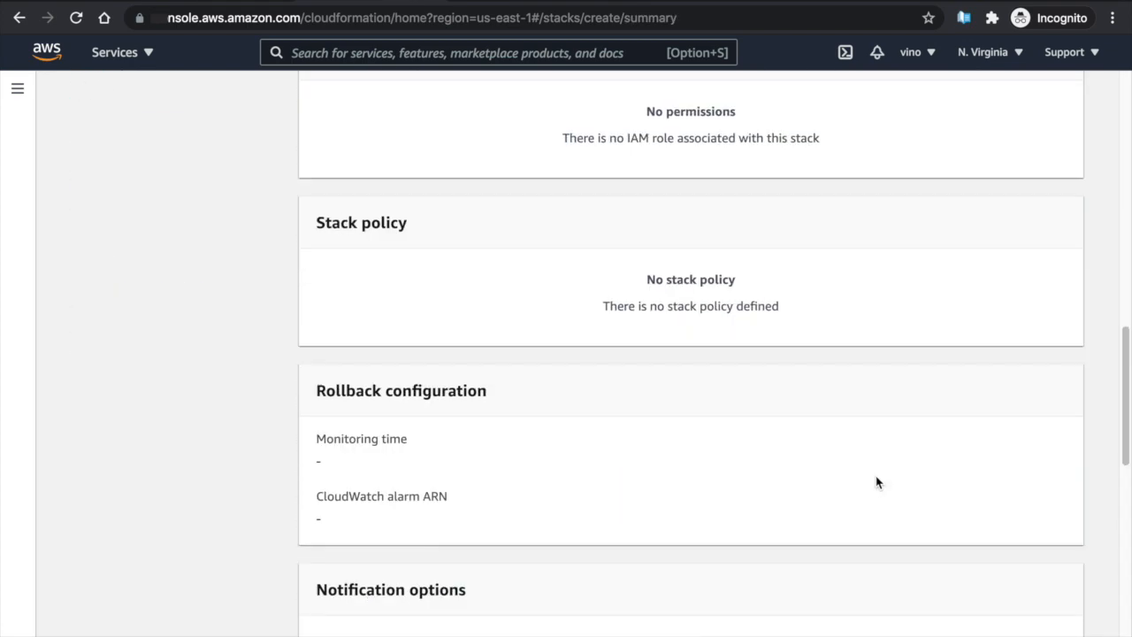
pyautogui.click(346, 557)
pyautogui.click(1043, 615)
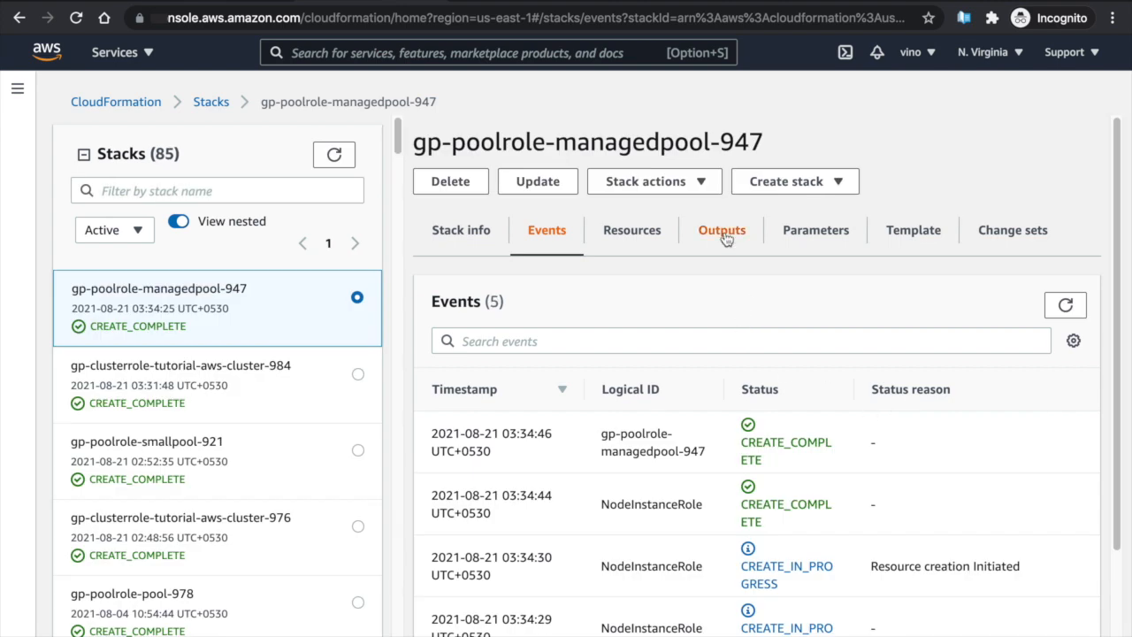
pyautogui.click(723, 235)
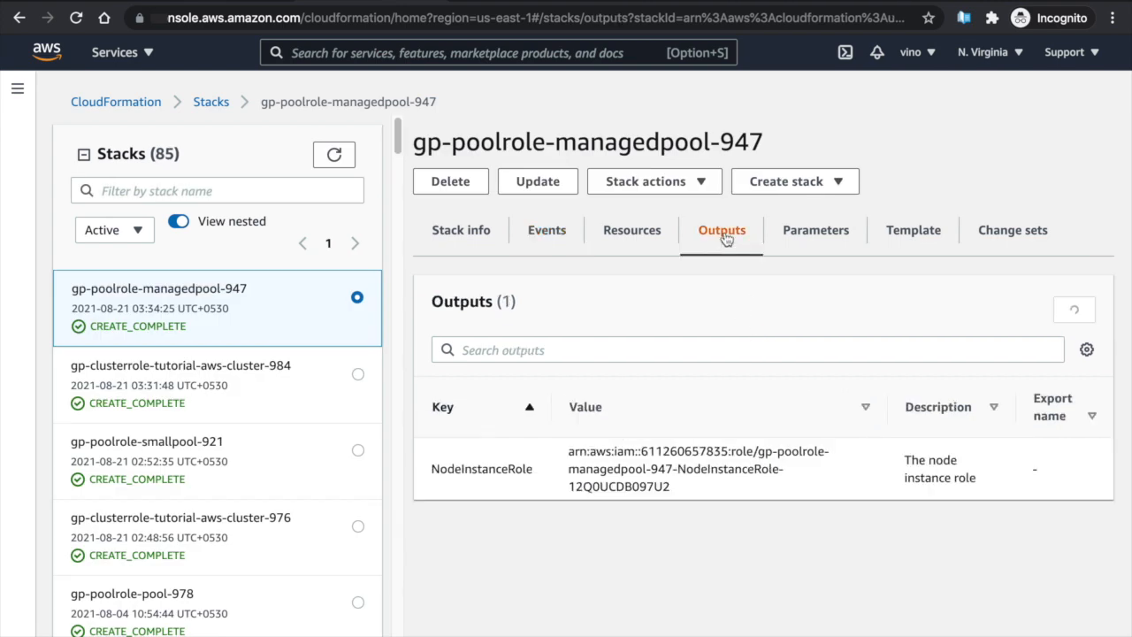
pyautogui.tripleClick(609, 473)
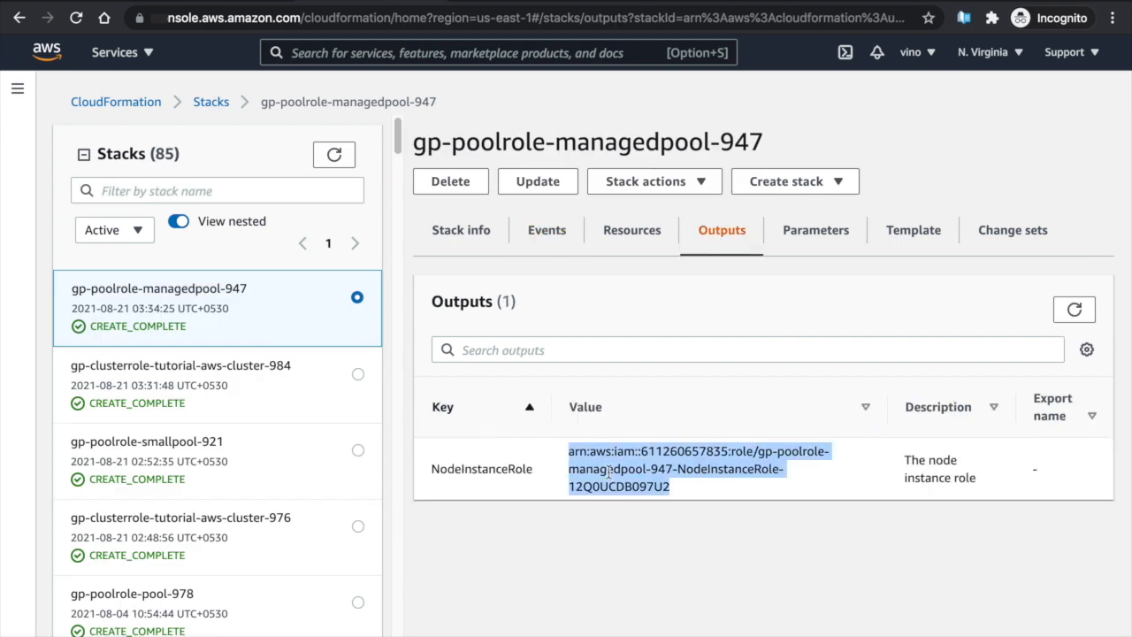
pyautogui.click(203, 2)
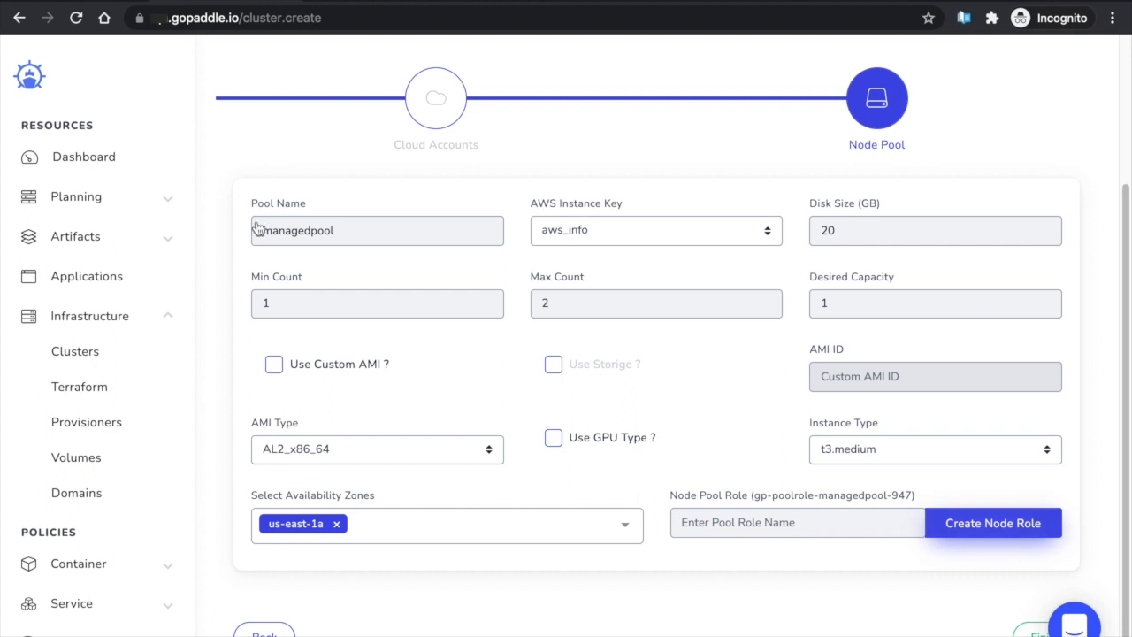
# Paste the NodeInstanceRole ARN as Node Pool Role, trim the trailing space, and finish tutorial-aws-cluster
pyautogui.click(705, 525)
pyautogui.hotkey('ctrl', 'v')
pyautogui.press('BackSpace')
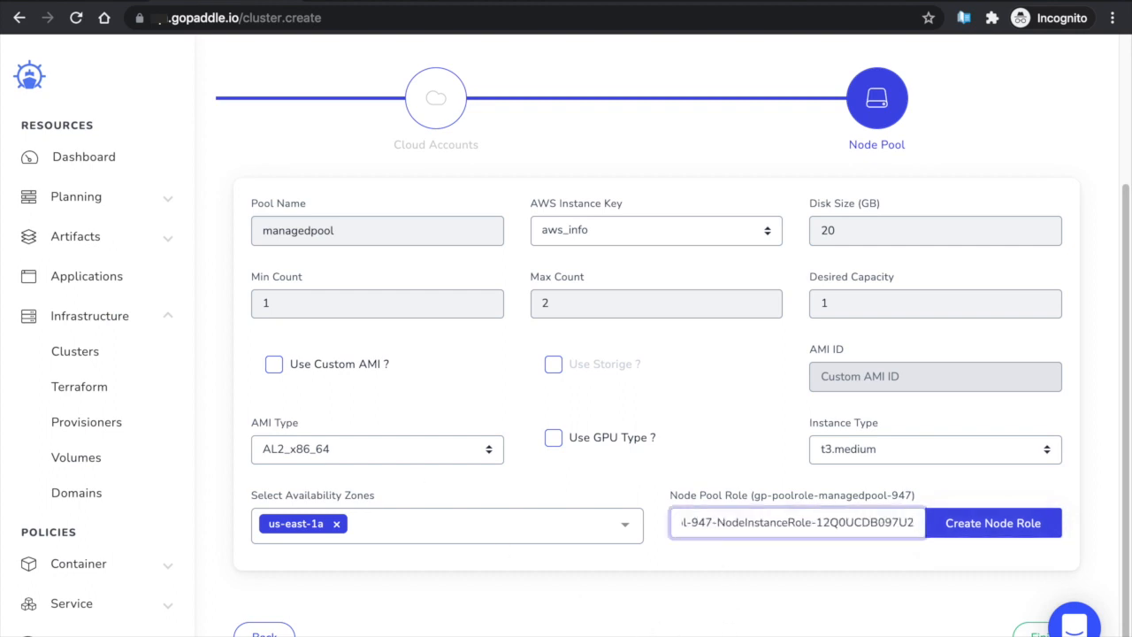
pyautogui.click(1023, 633)
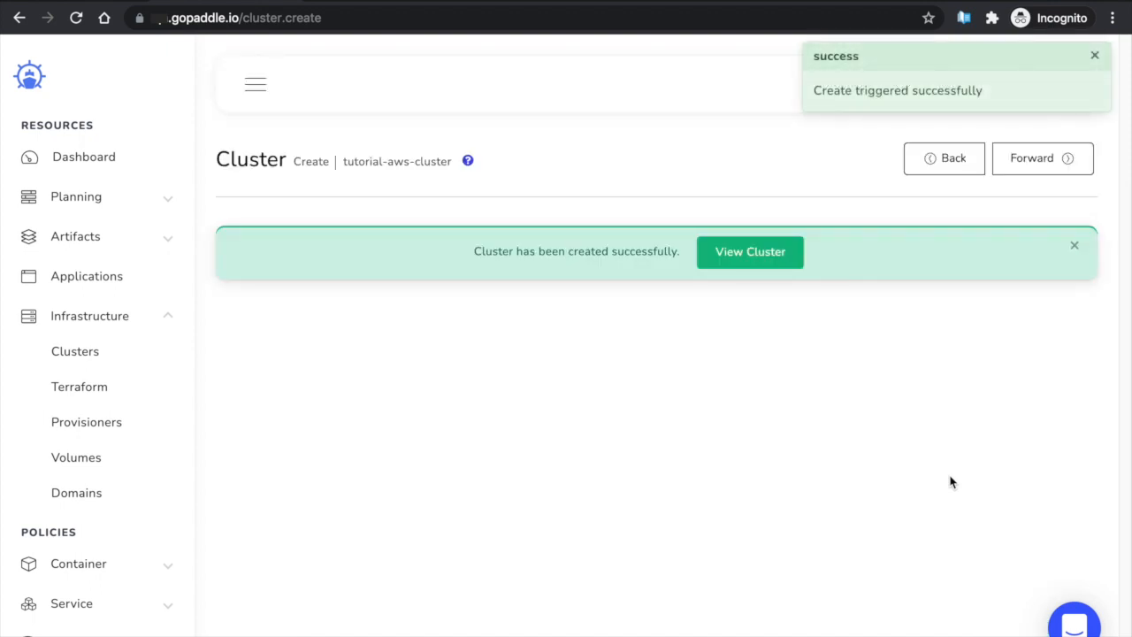
# Open tutorial-aws-cluster's page and select its master endpoint URL
pyautogui.click(778, 255)
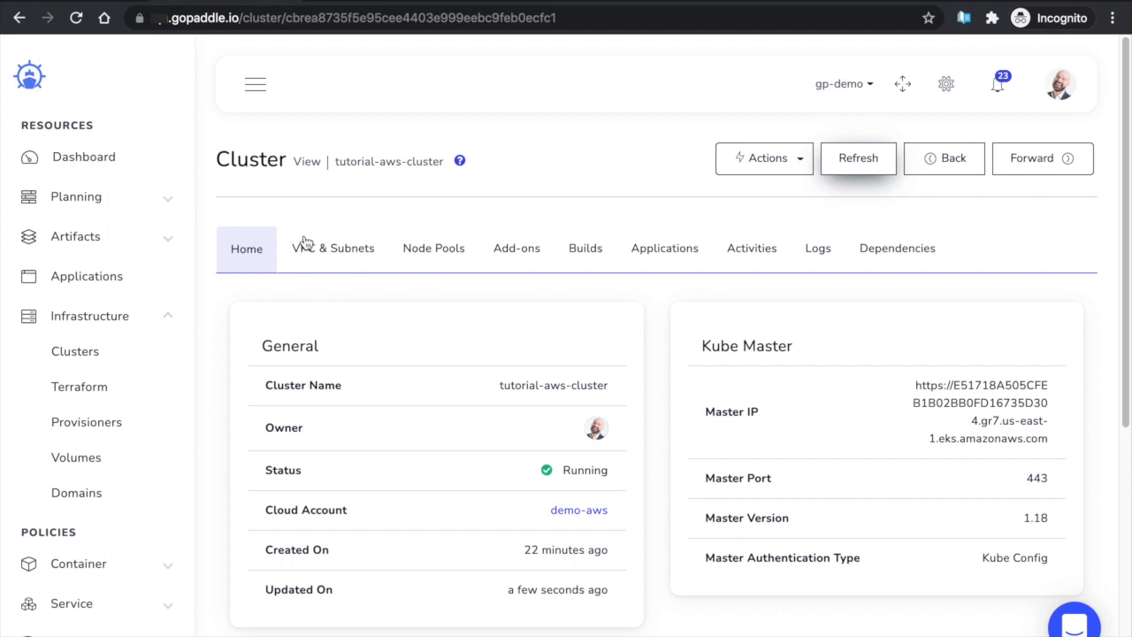
pyautogui.scroll(-3, 472, 317)
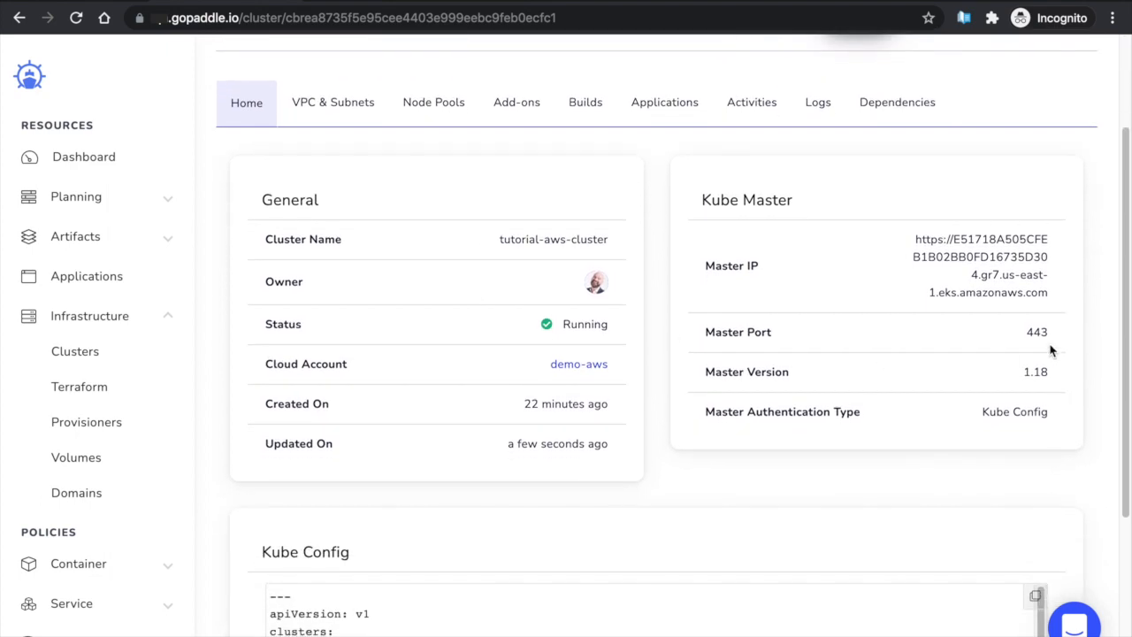
pyautogui.moveTo(884, 227); pyautogui.dragTo(1046, 290)
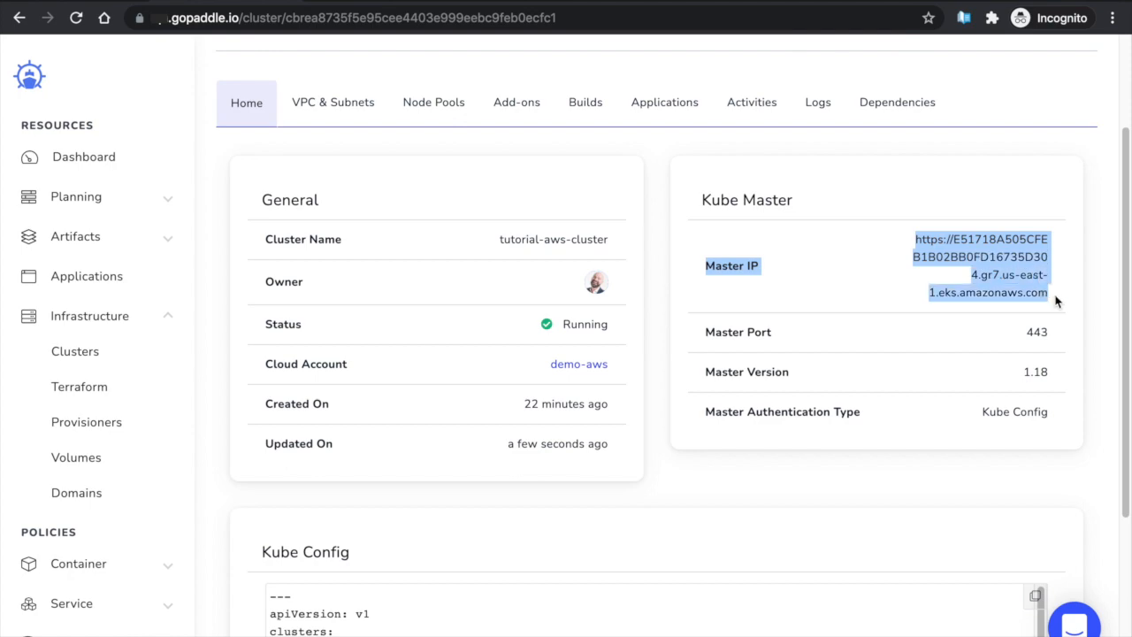
pyautogui.scroll(-1, 942, 367)
pyautogui.scroll(-2, 940, 367)
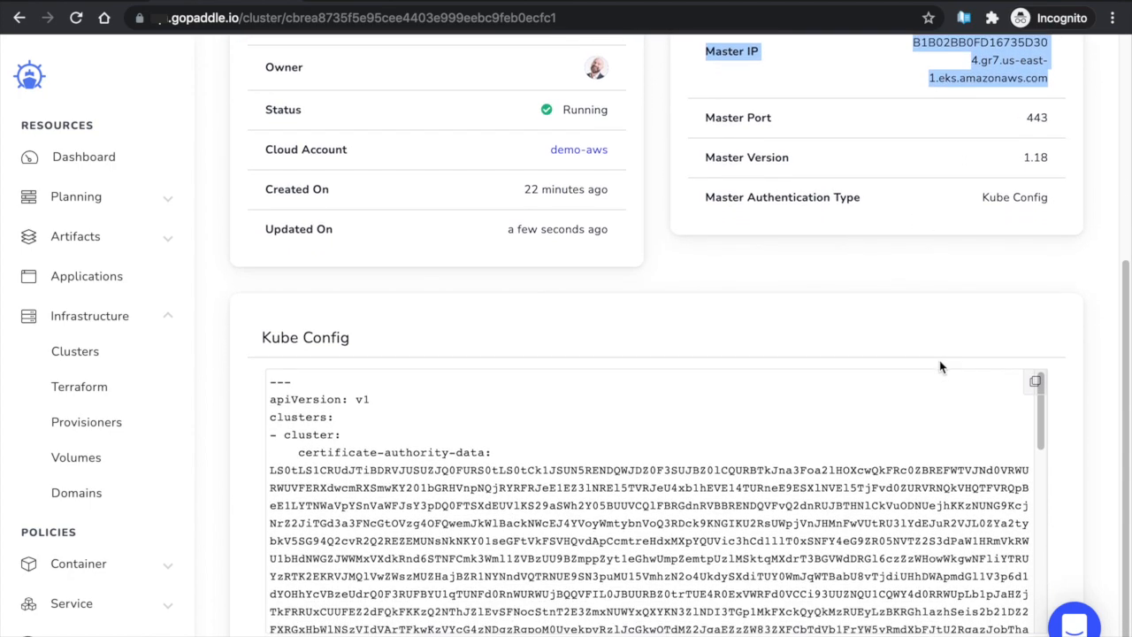
pyautogui.scroll(5, 941, 366)
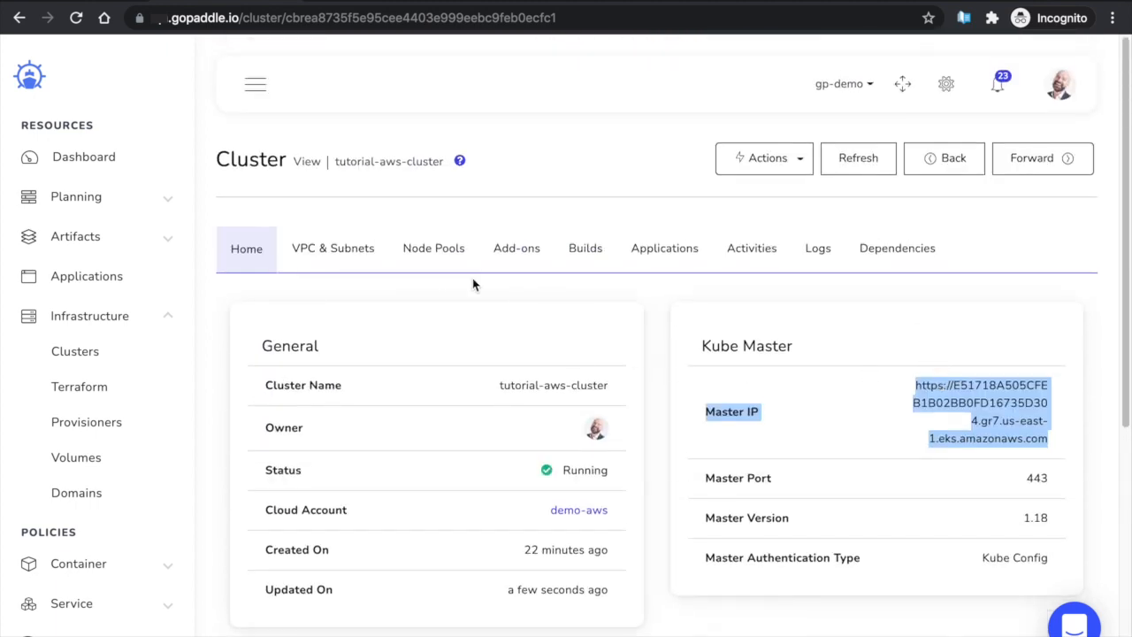
# Review the VPC & Subnets details, then show the Node Pools list with managedpool ACTIVE
pyautogui.click(339, 256)
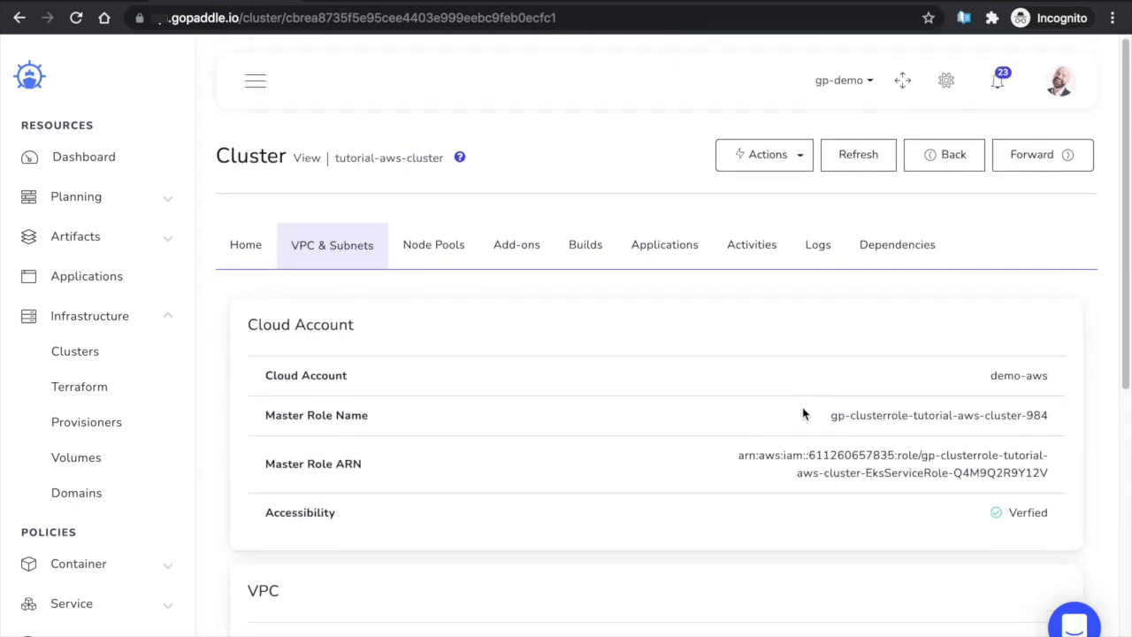
pyautogui.scroll(-4, 803, 413)
pyautogui.scroll(-1, 803, 413)
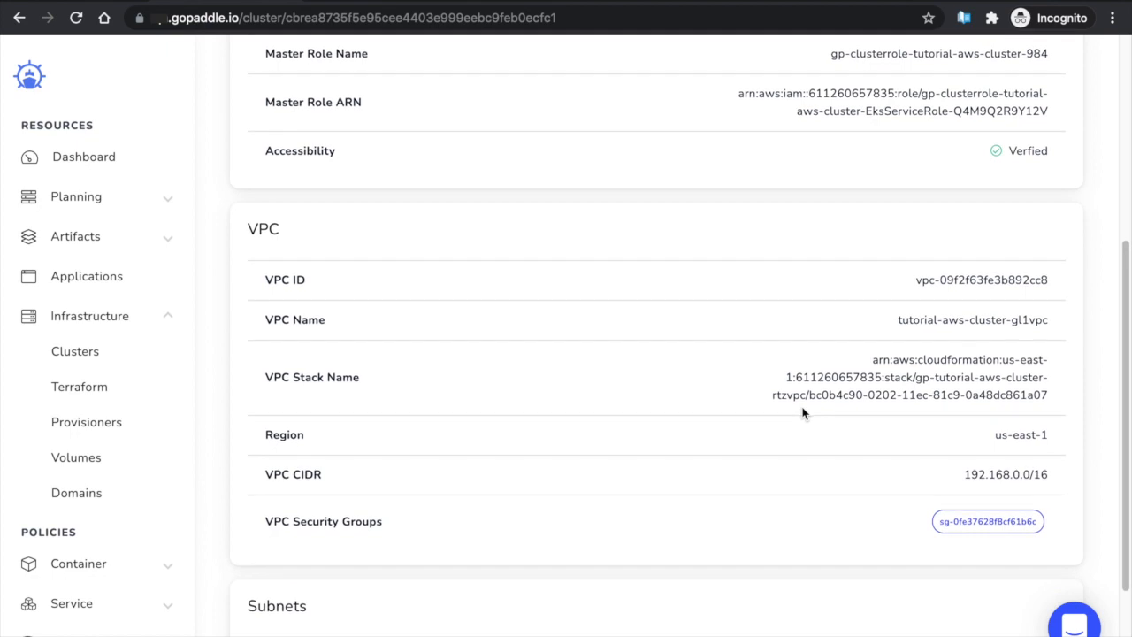
pyautogui.scroll(-2, 803, 413)
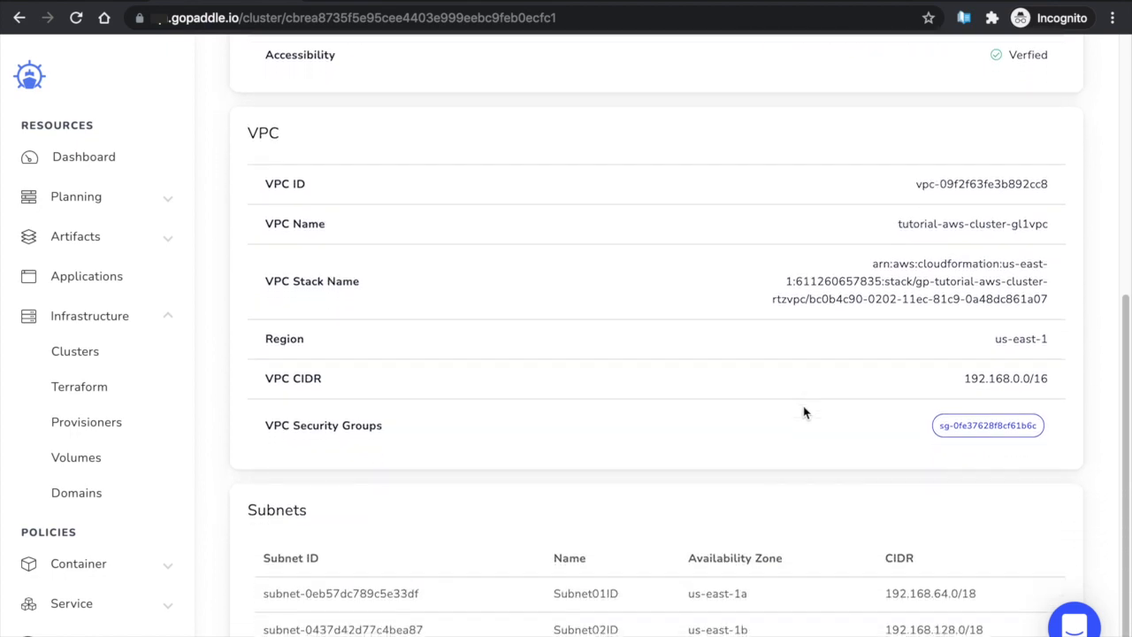
pyautogui.scroll(7, 803, 413)
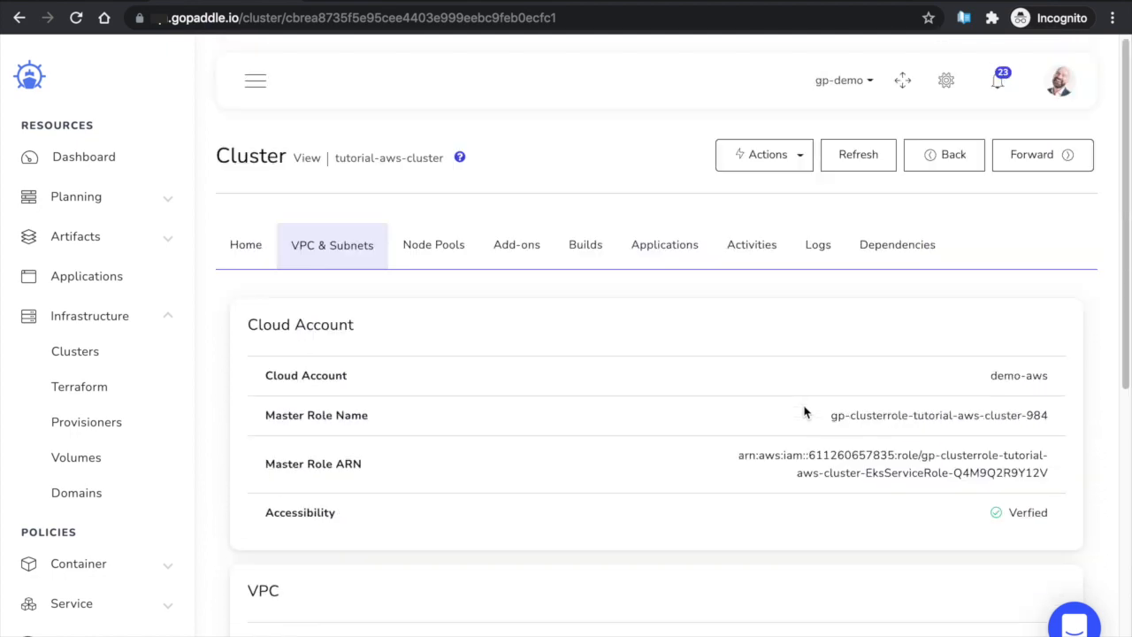
pyautogui.click(437, 252)
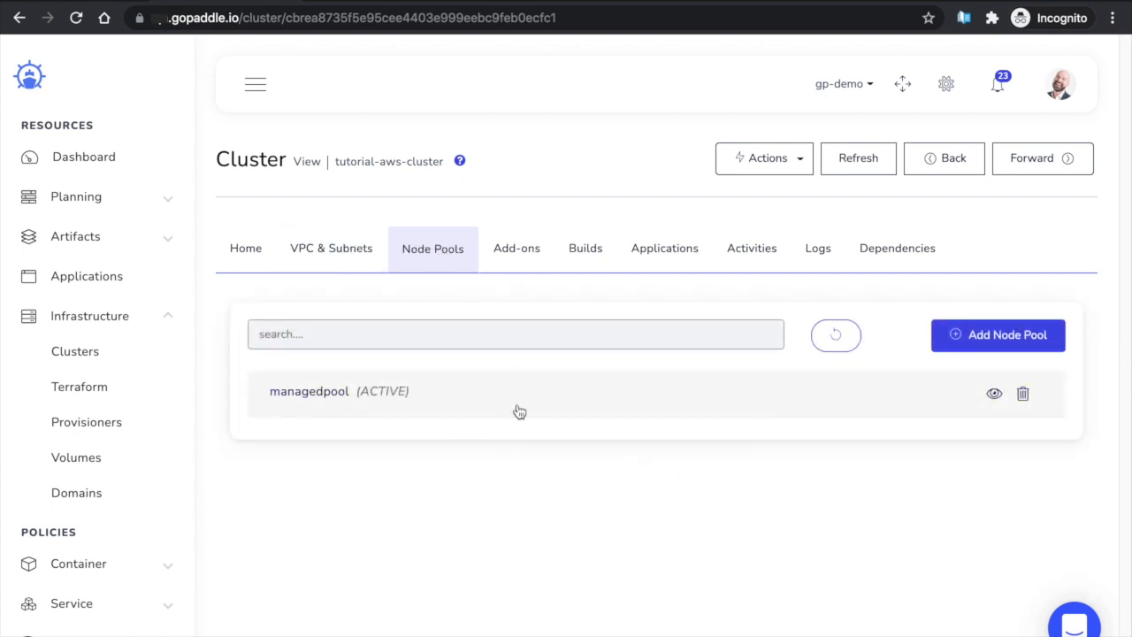
# Open managedpool's node ip-192-168-88-248.ec2.internal, showing 87% CPU, 95% memory and 85% disk
pyautogui.click(992, 393)
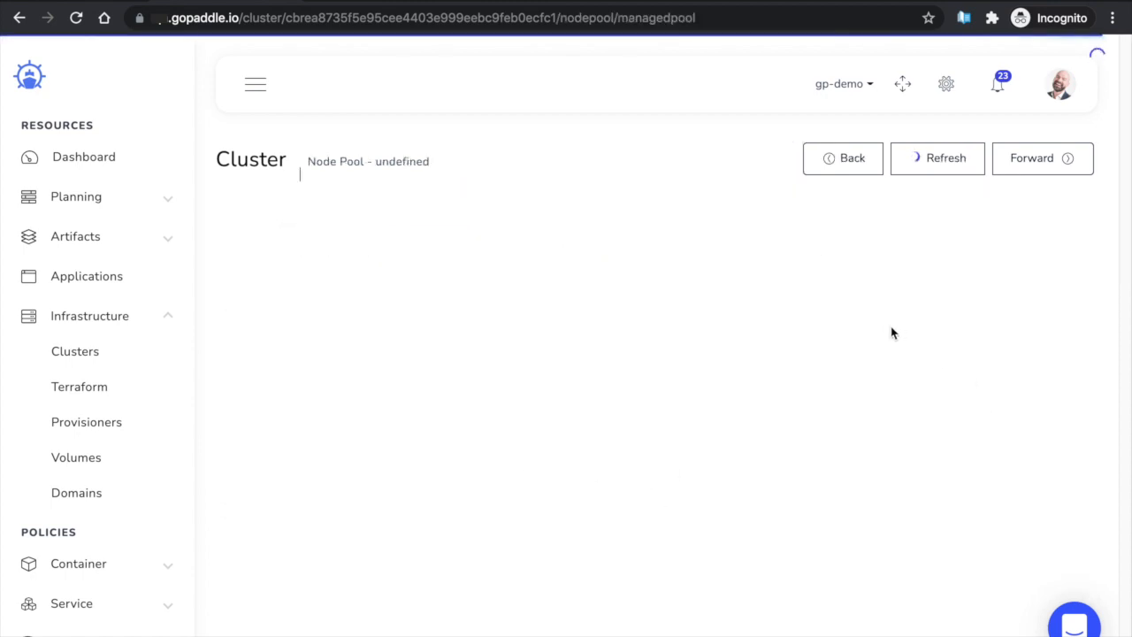
pyautogui.scroll(-1, 891, 333)
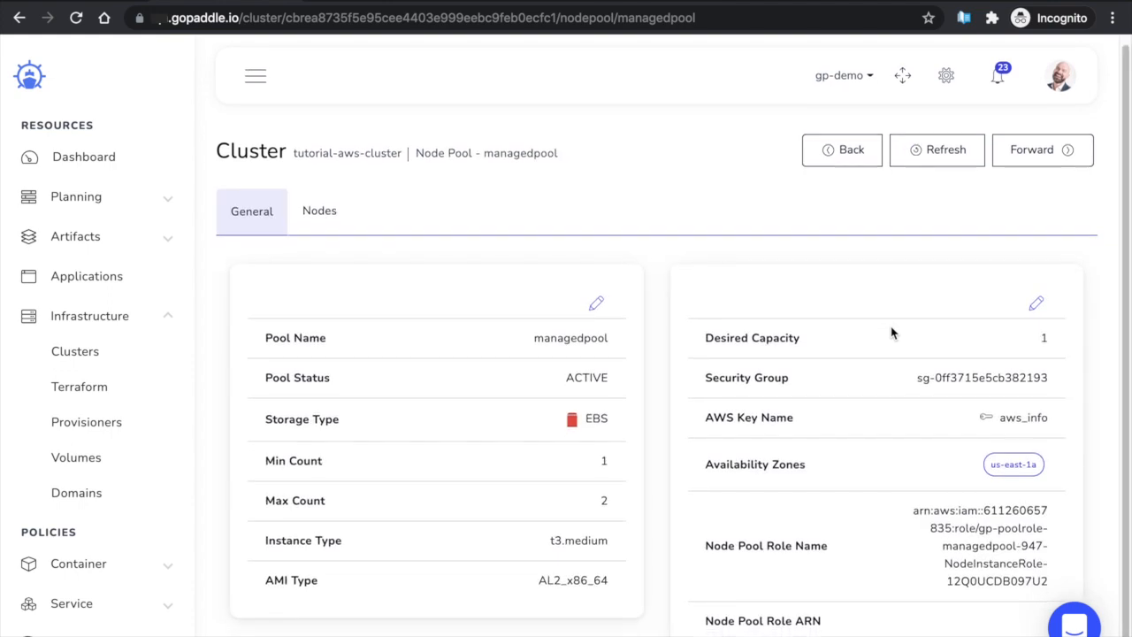
pyautogui.doubleClick(601, 420)
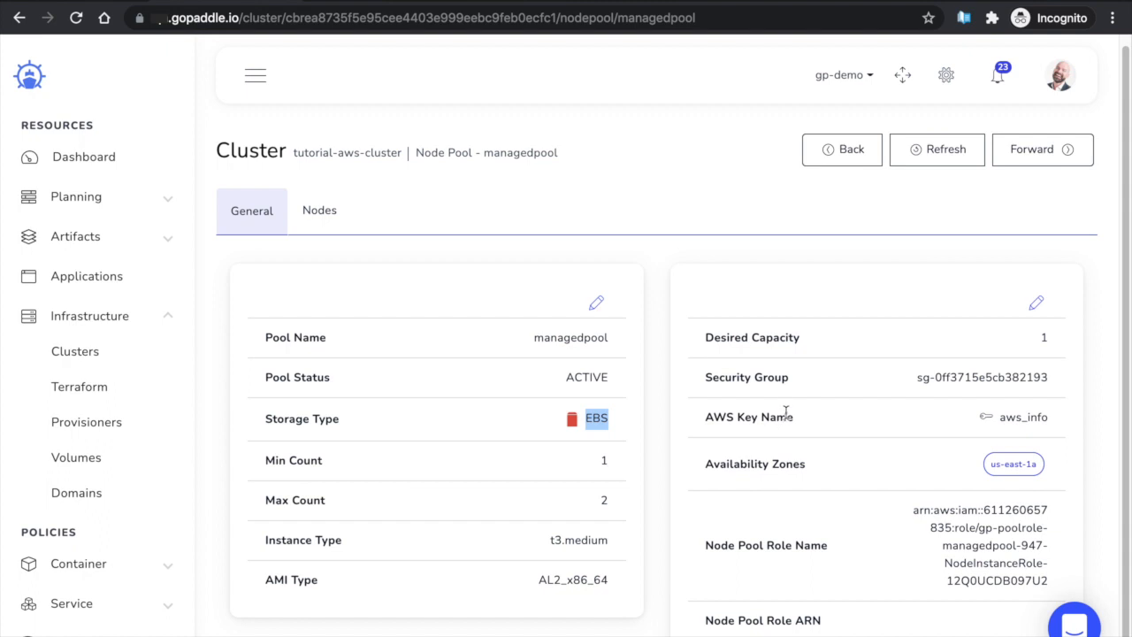
pyautogui.click(329, 215)
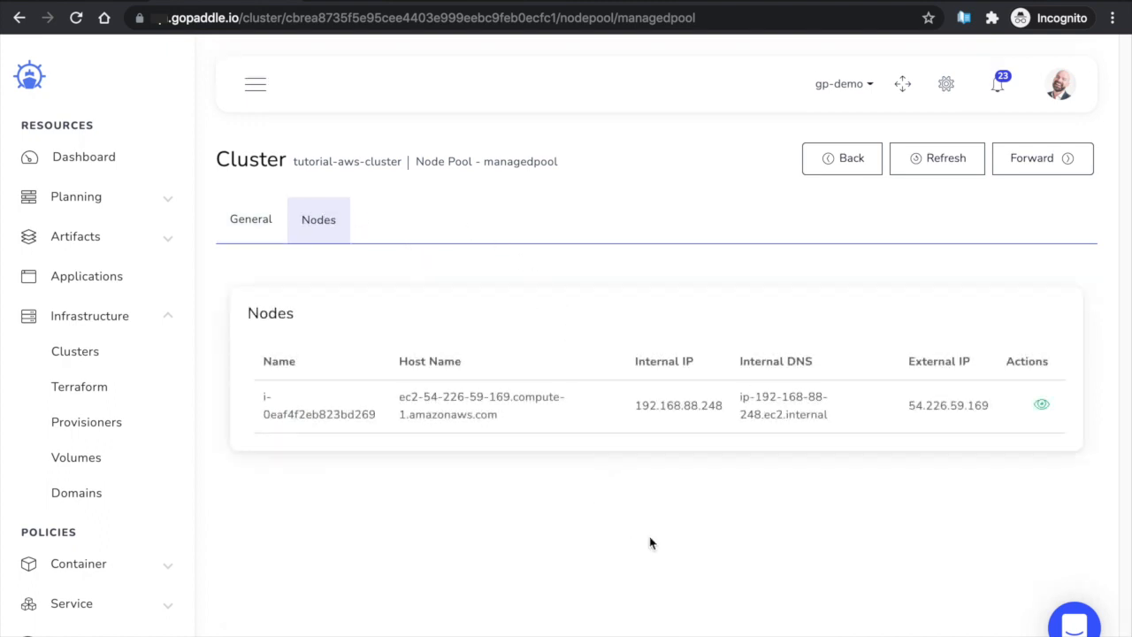
pyautogui.click(1042, 405)
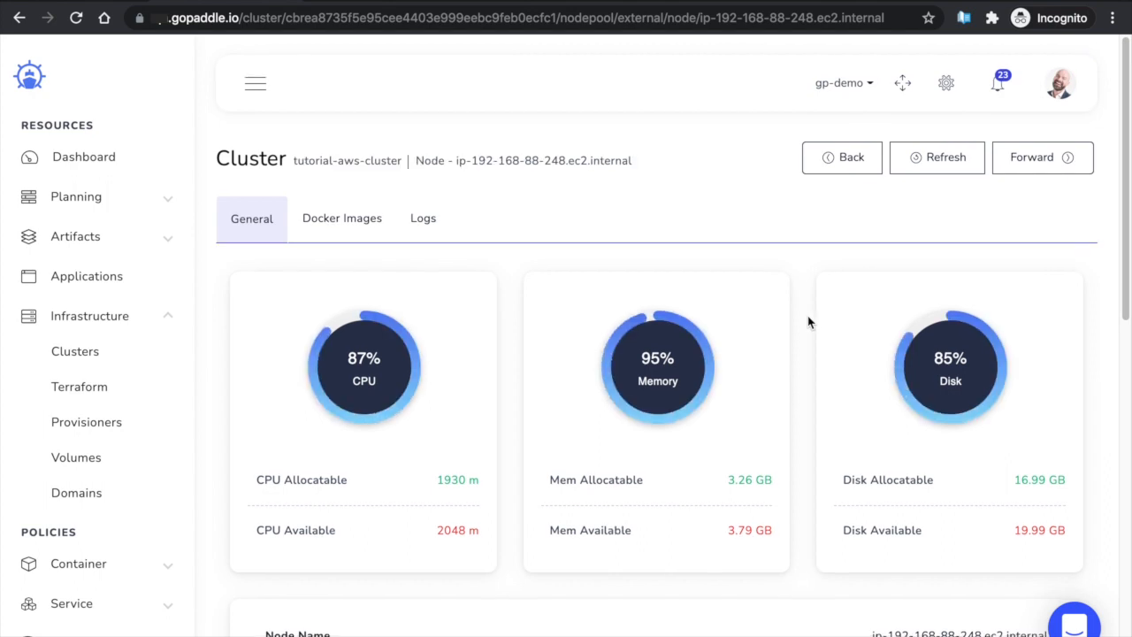
# Add the label test:val to node ip-192-168-88-248.ec2.internal
pyautogui.scroll(-10, 807, 322)
pyautogui.scroll(-1, 807, 321)
pyautogui.scroll(-5, 807, 322)
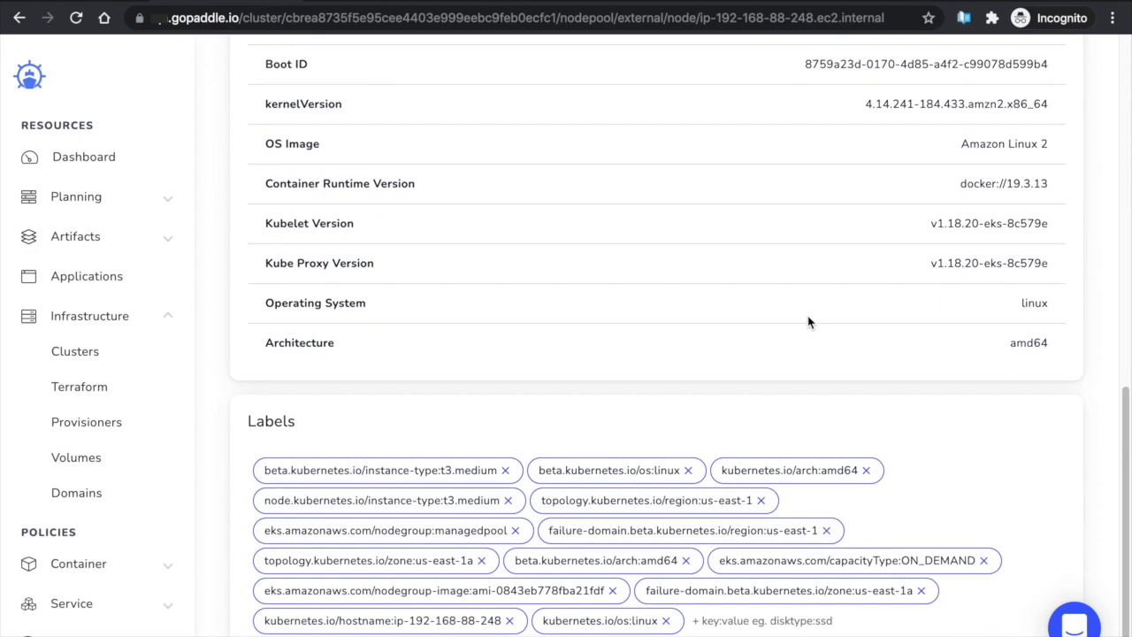
pyautogui.click(773, 620)
pyautogui.write('test:val')
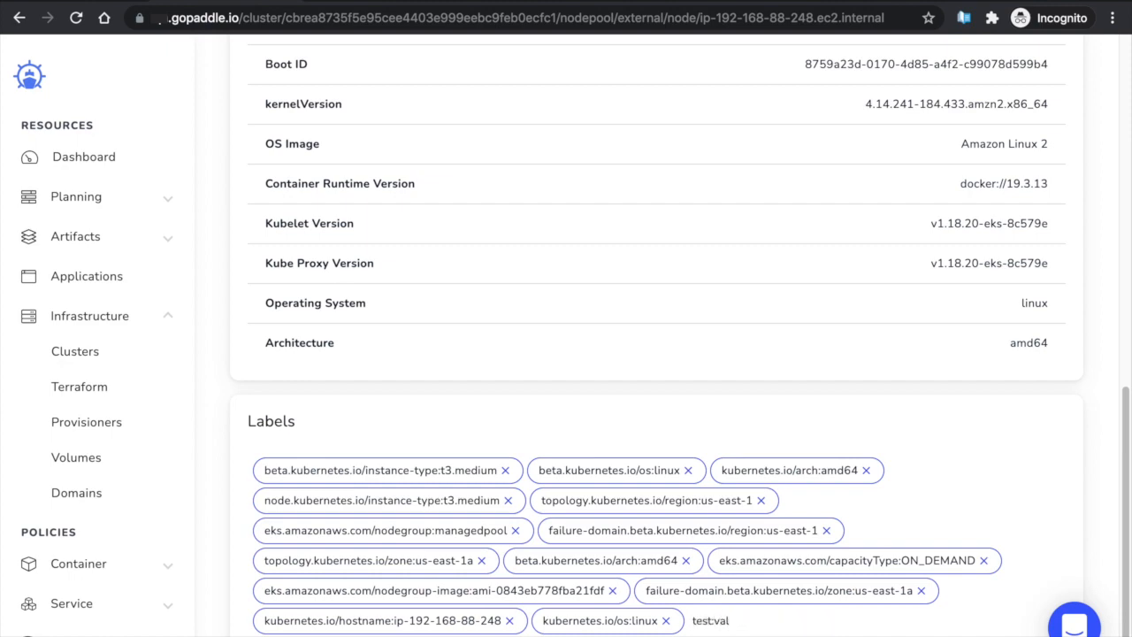
pyautogui.press('Return')
pyautogui.scroll(10, 707, 353)
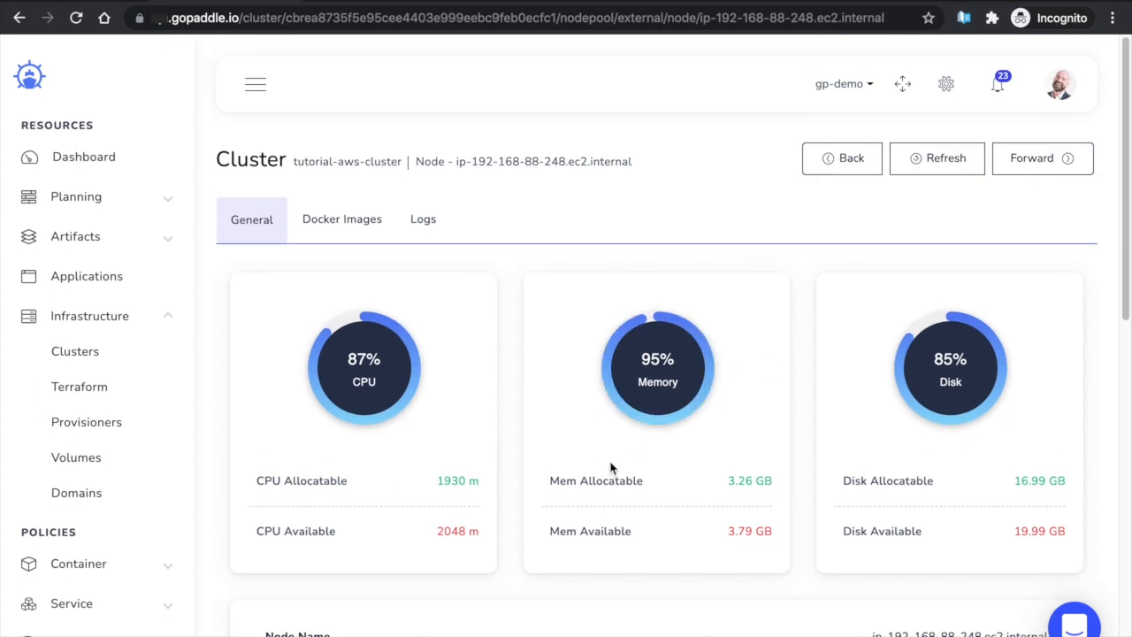
# Review the node's Docker images and condition logs
pyautogui.click(353, 225)
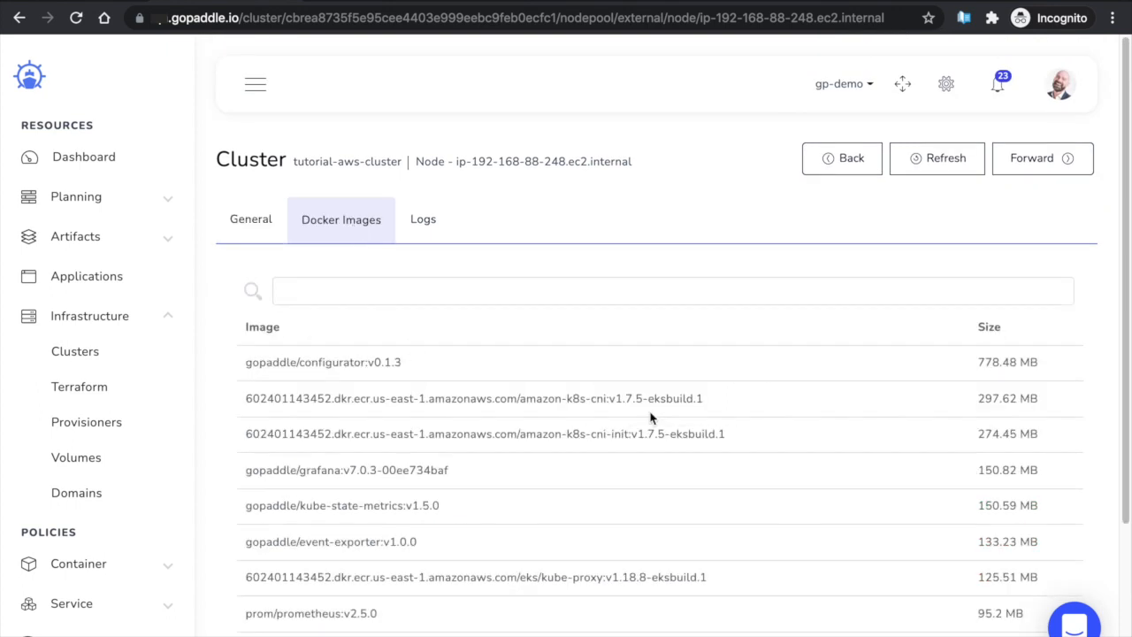
pyautogui.scroll(-3, 690, 345)
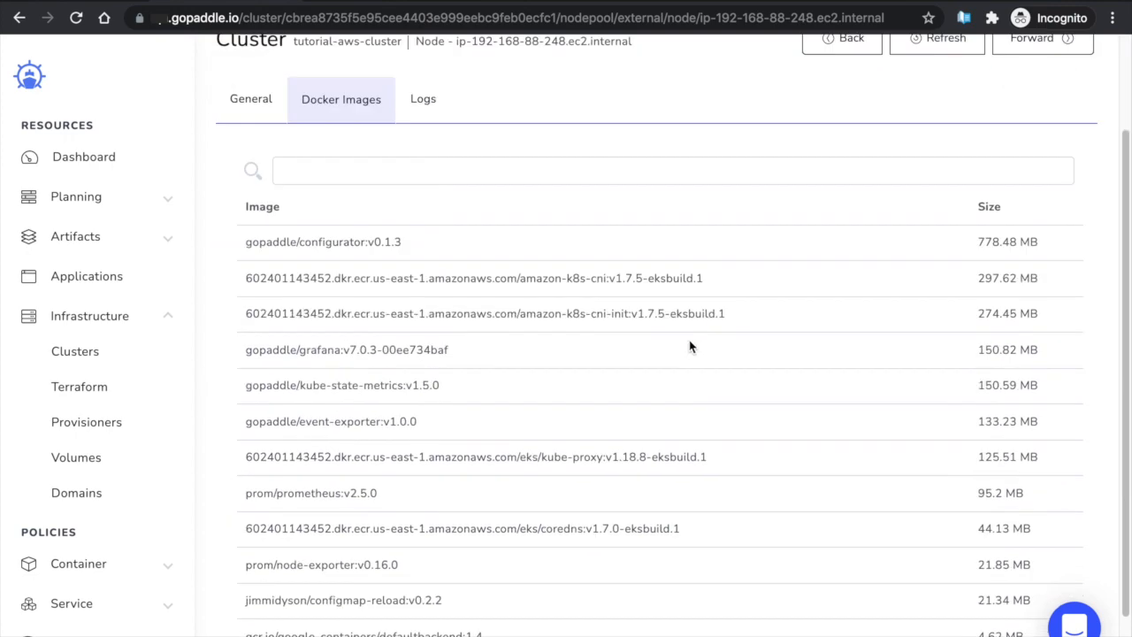
pyautogui.scroll(3, 690, 343)
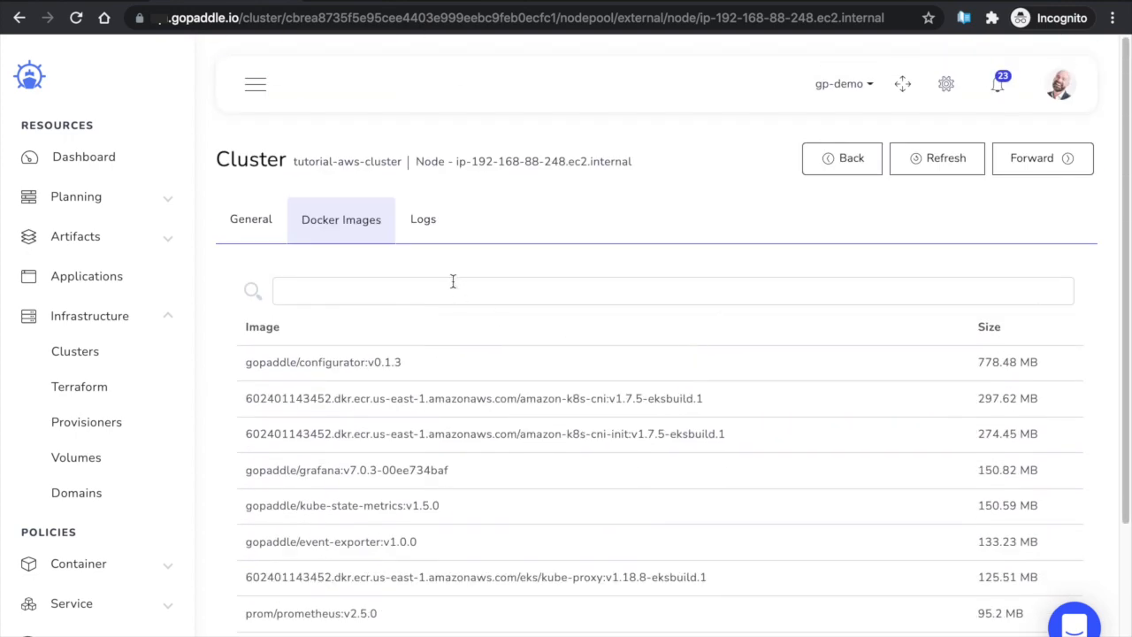
pyautogui.click(428, 228)
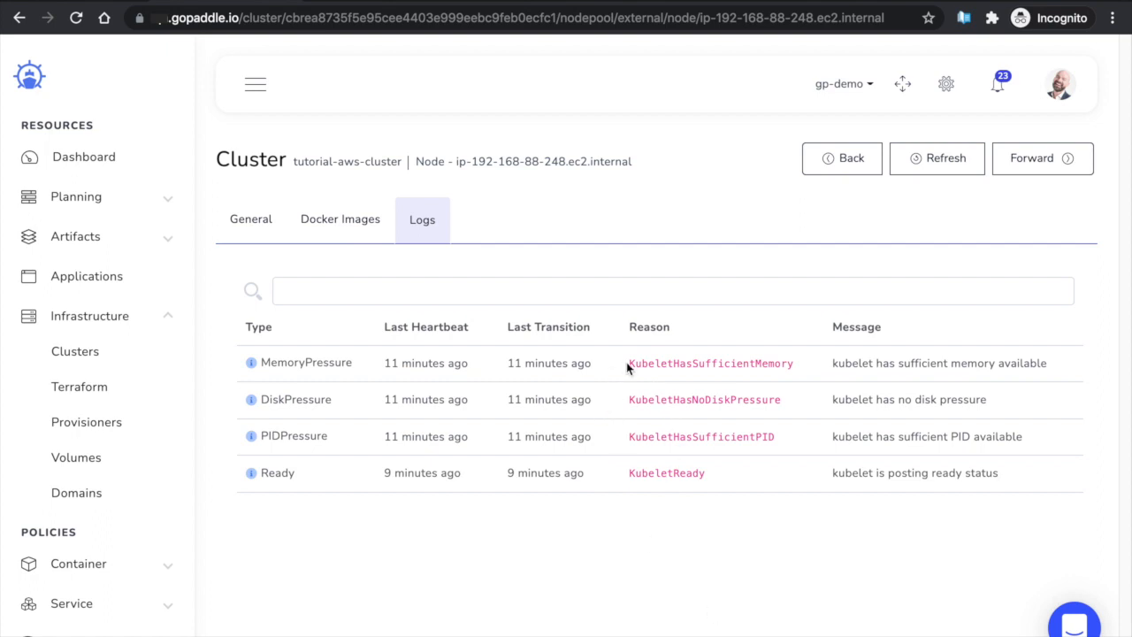
# Return to the cluster's Add-ons list of grafana and Prometheus, then go to AWS EC2
pyautogui.click(846, 168)
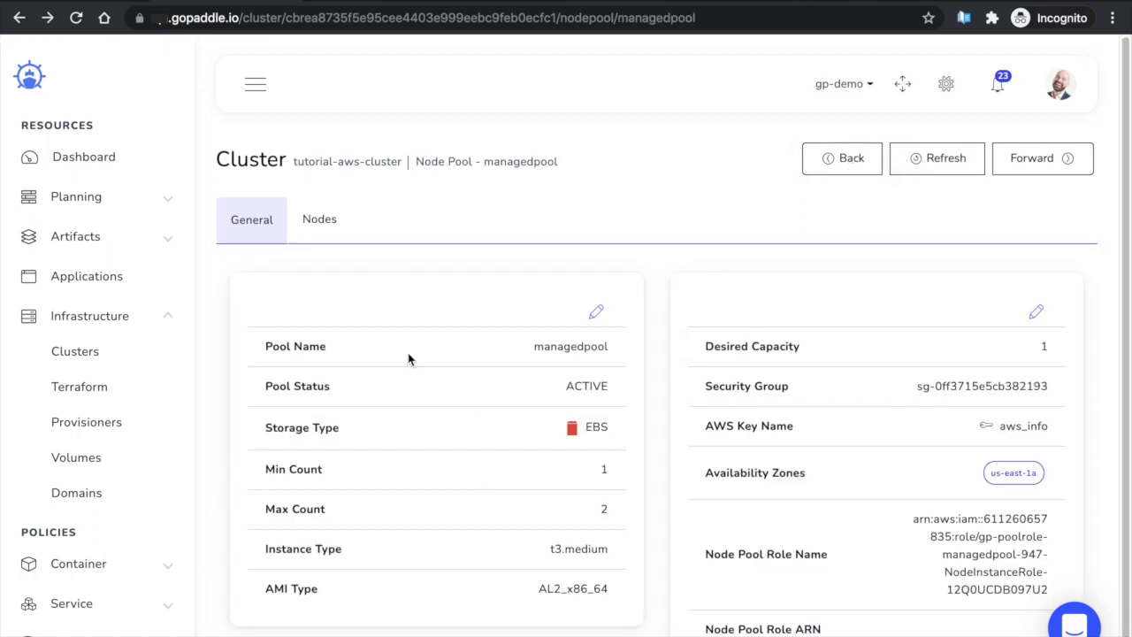
pyautogui.click(848, 156)
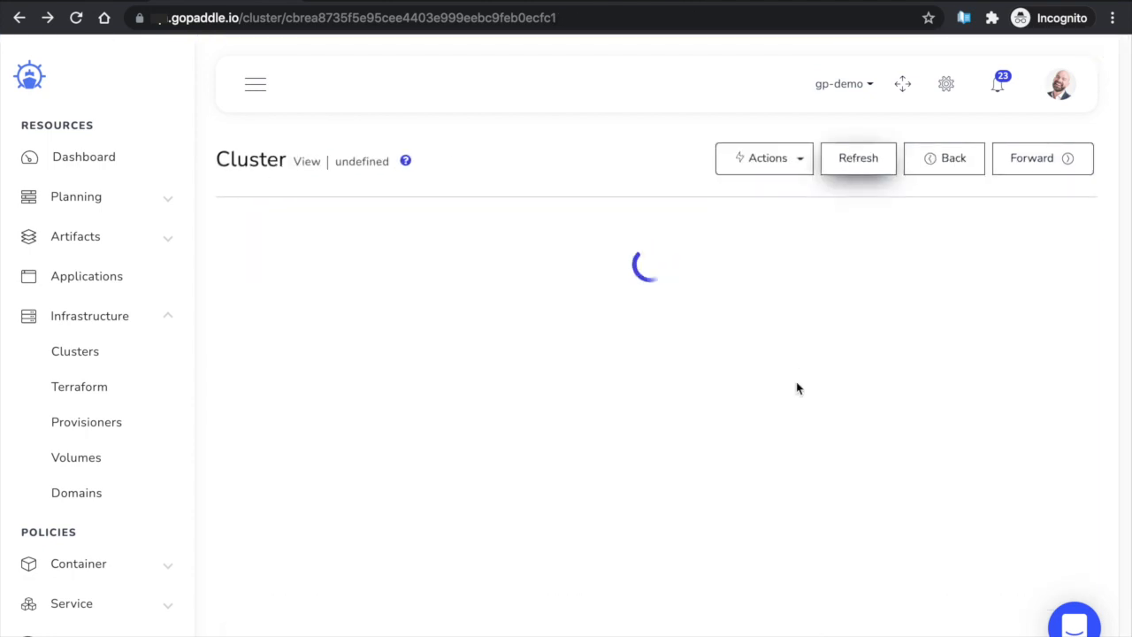
pyautogui.click(513, 250)
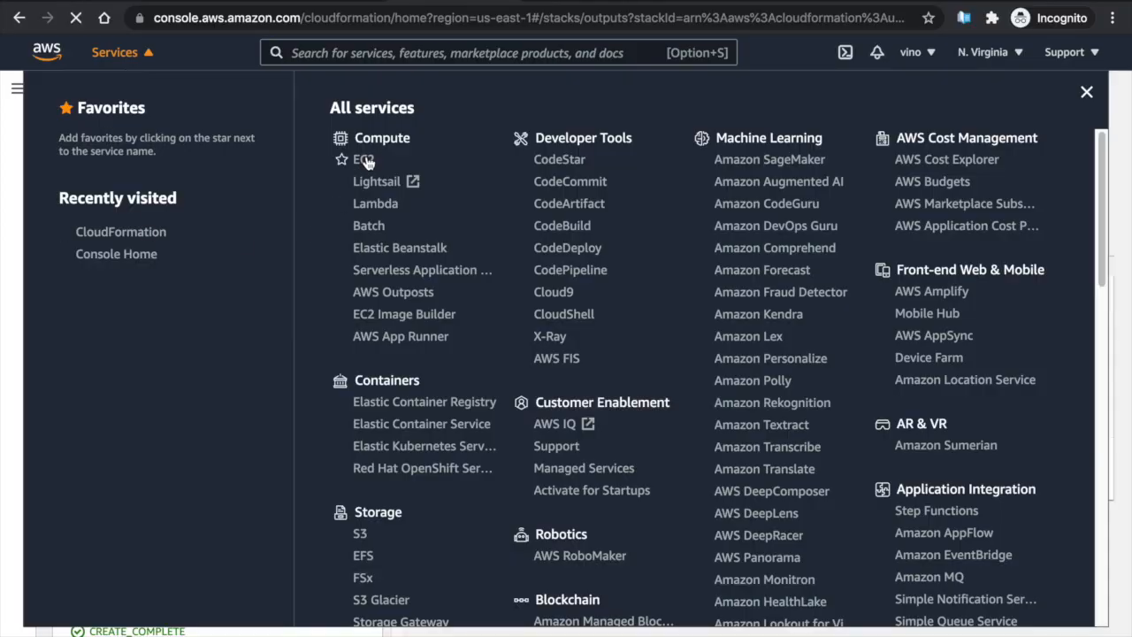
pyautogui.click(364, 160)
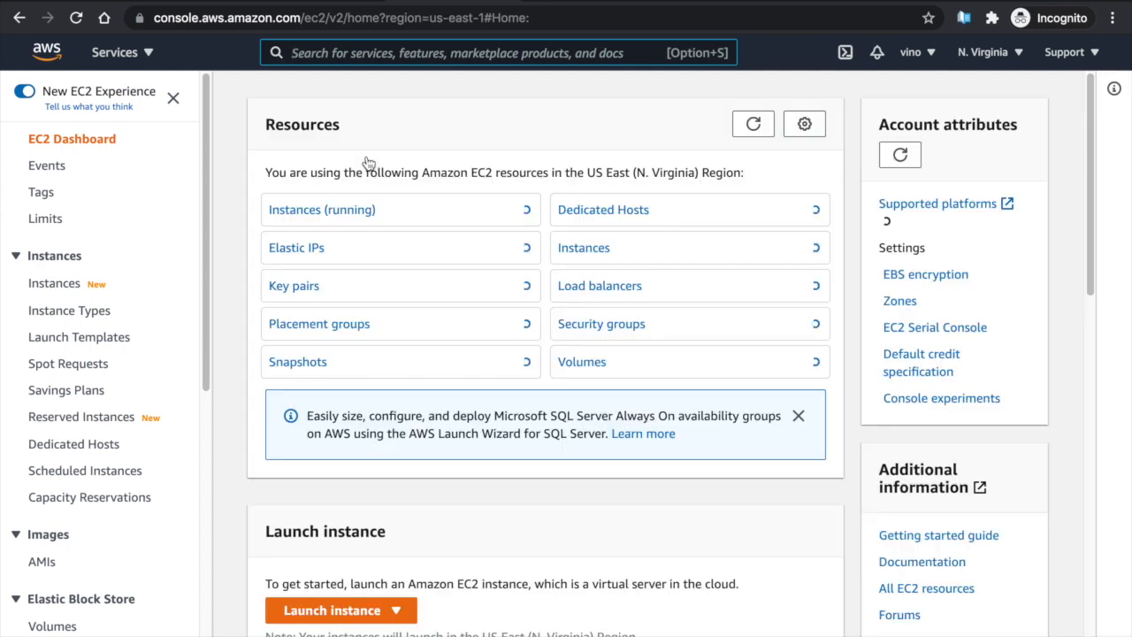
# Show the running t3.medium node's Security details and its eks-remoteAccess security group
pyautogui.click(325, 216)
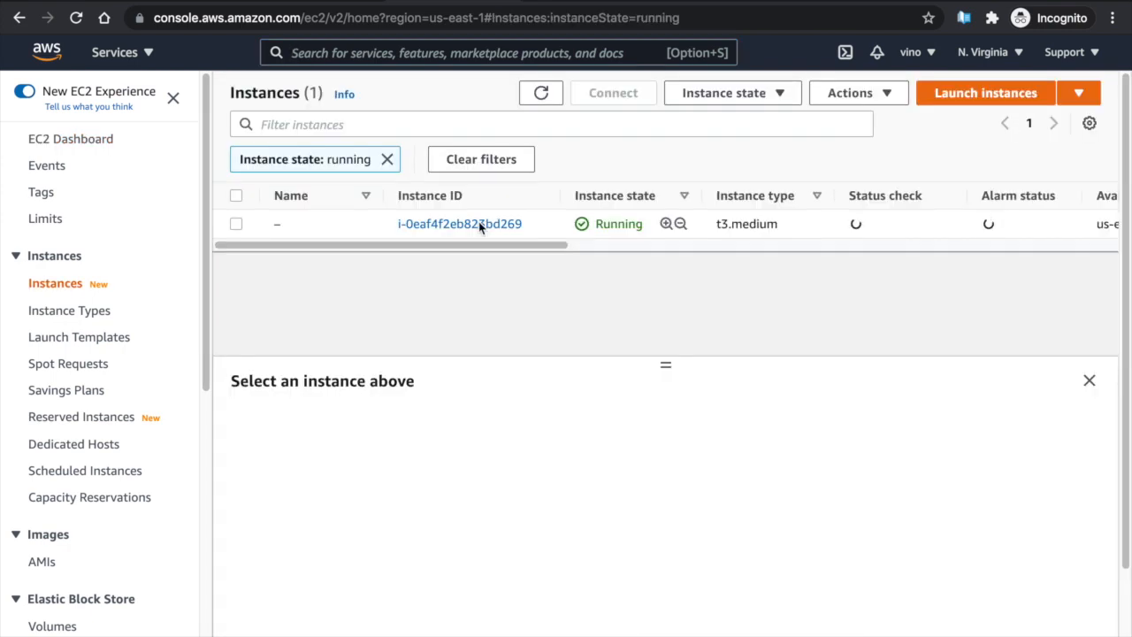
pyautogui.click(481, 225)
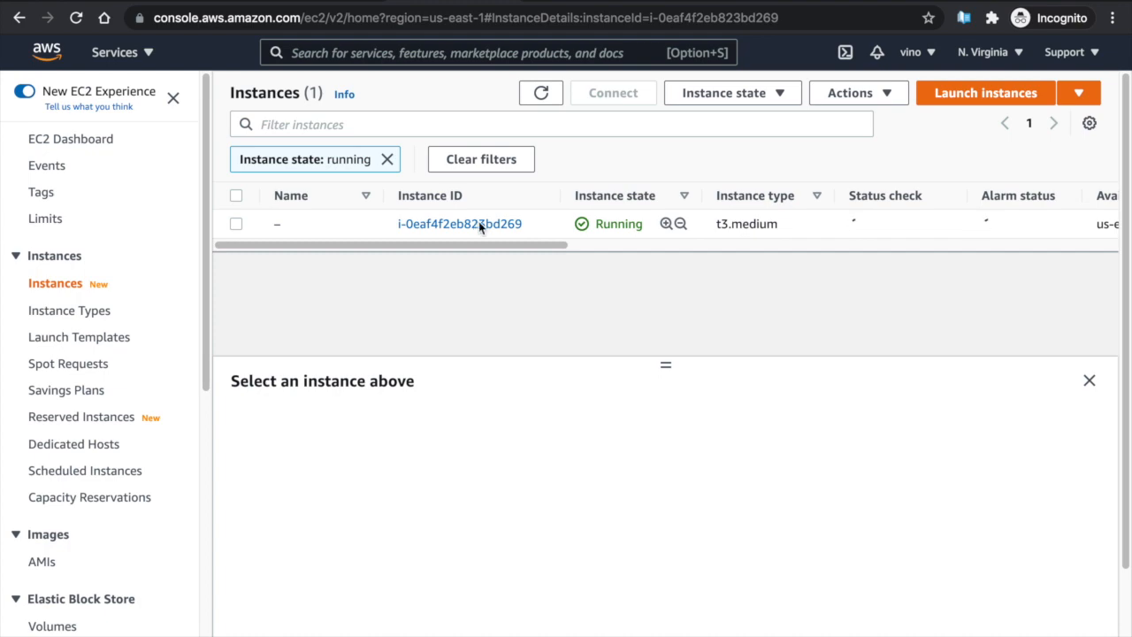
pyautogui.scroll(-2, 698, 303)
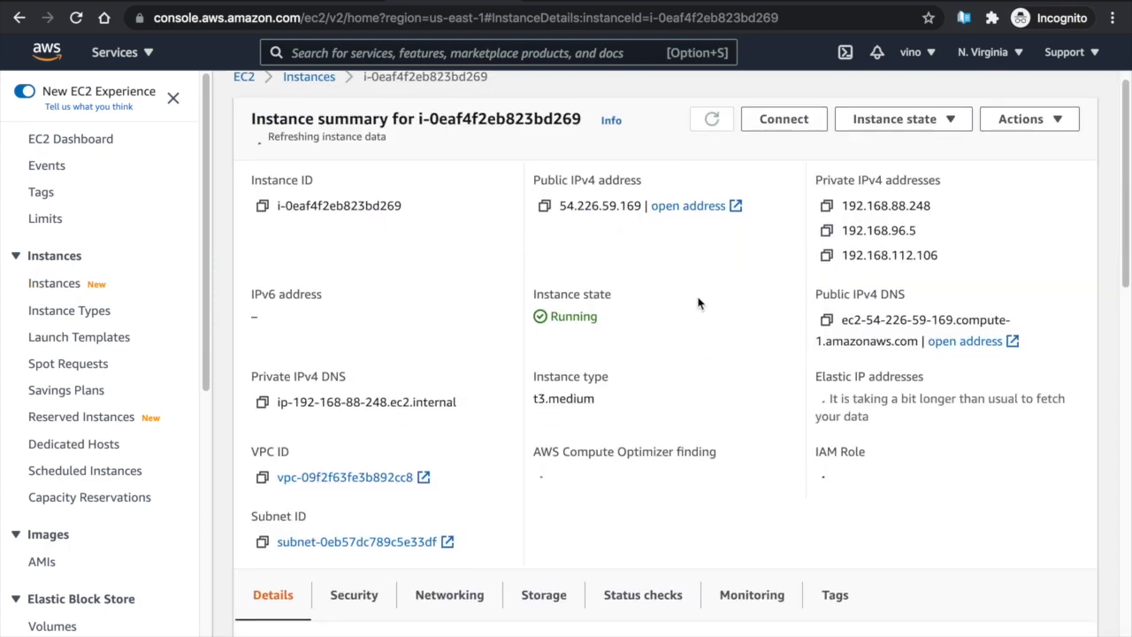
pyautogui.scroll(-5, 699, 303)
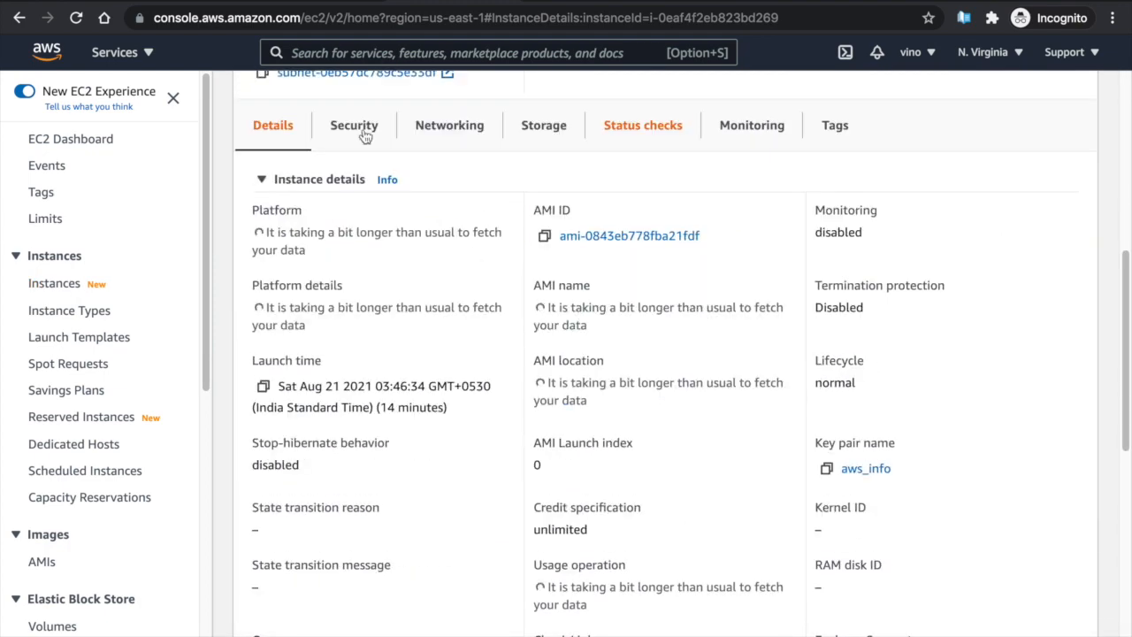
pyautogui.click(358, 140)
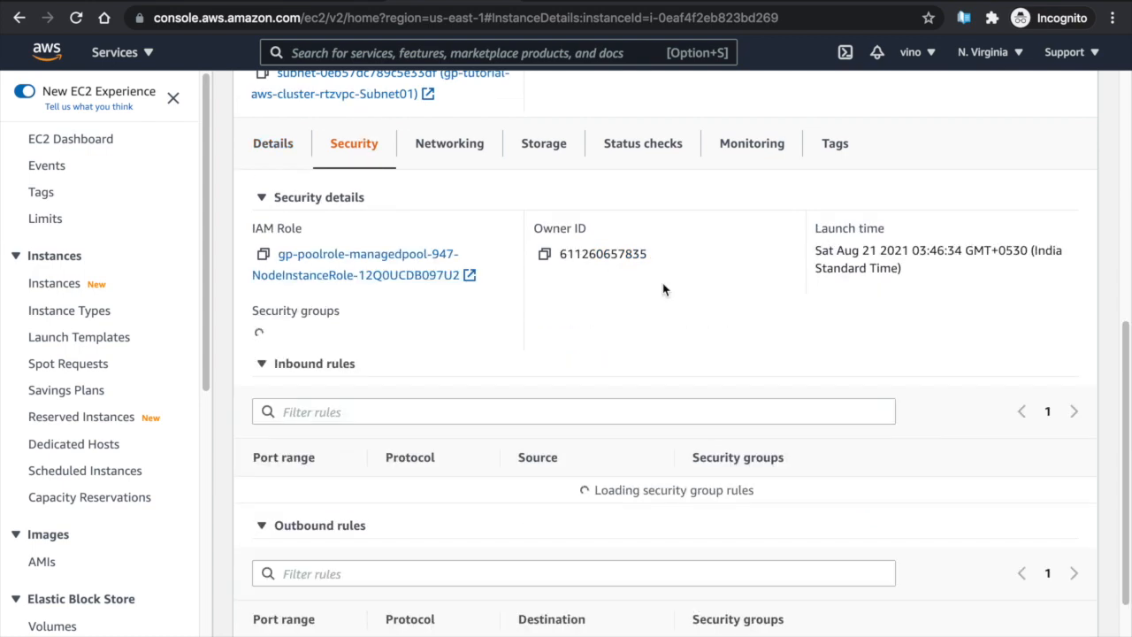
pyautogui.scroll(-5, 664, 290)
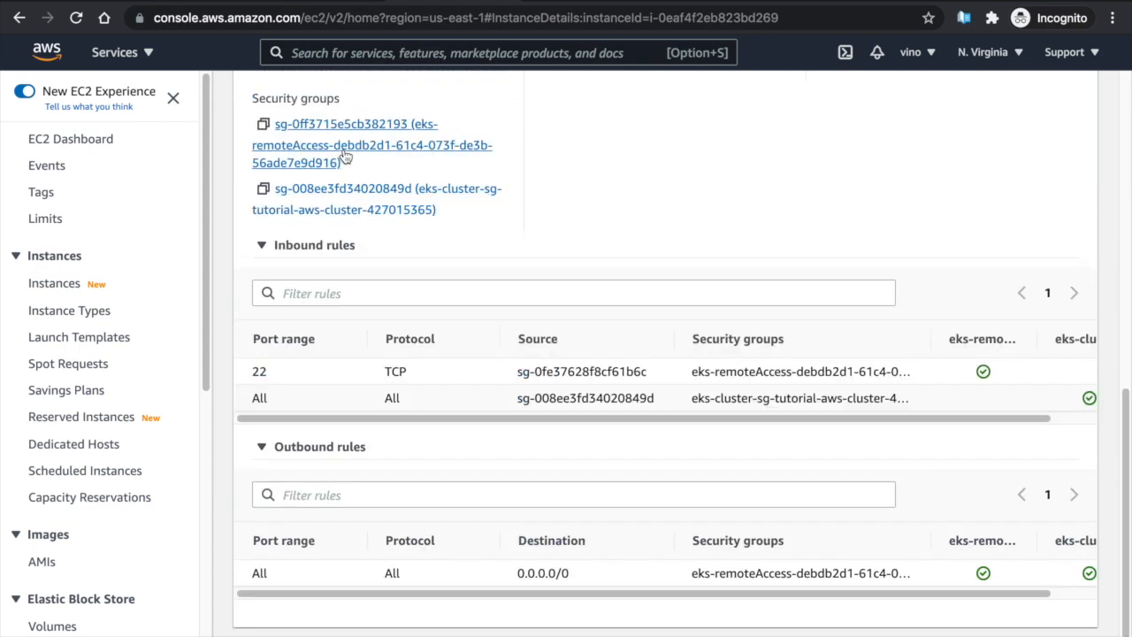
pyautogui.click(344, 155)
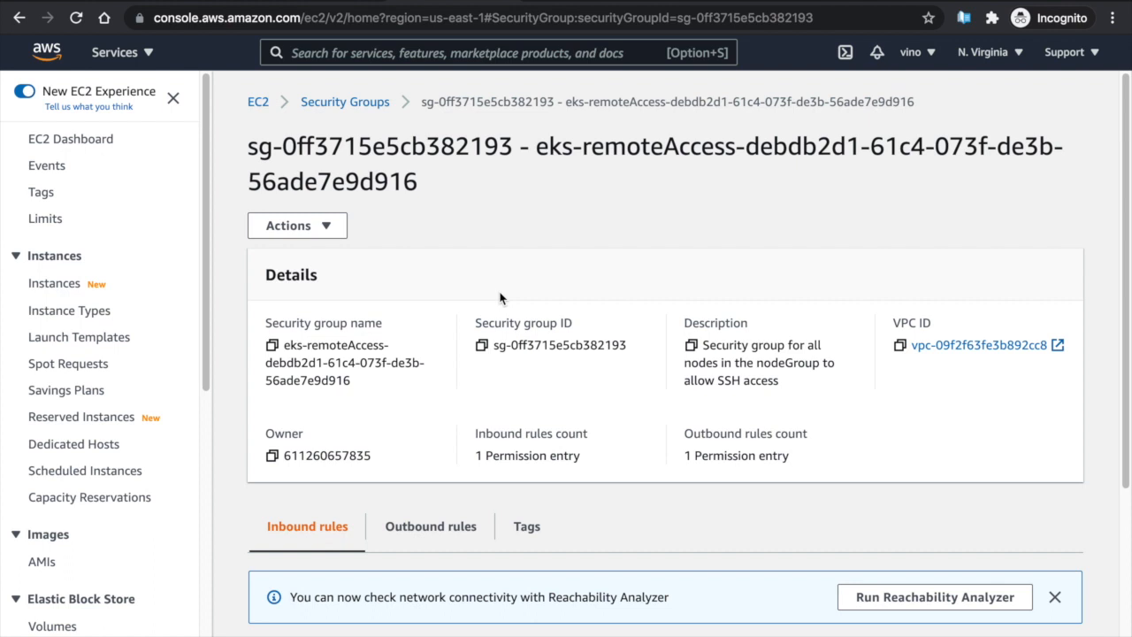
# Add an inbound Custom TCP rule for port 32000 from 0.0.0.0/0, described Grafana, and save
pyautogui.scroll(-5, 500, 298)
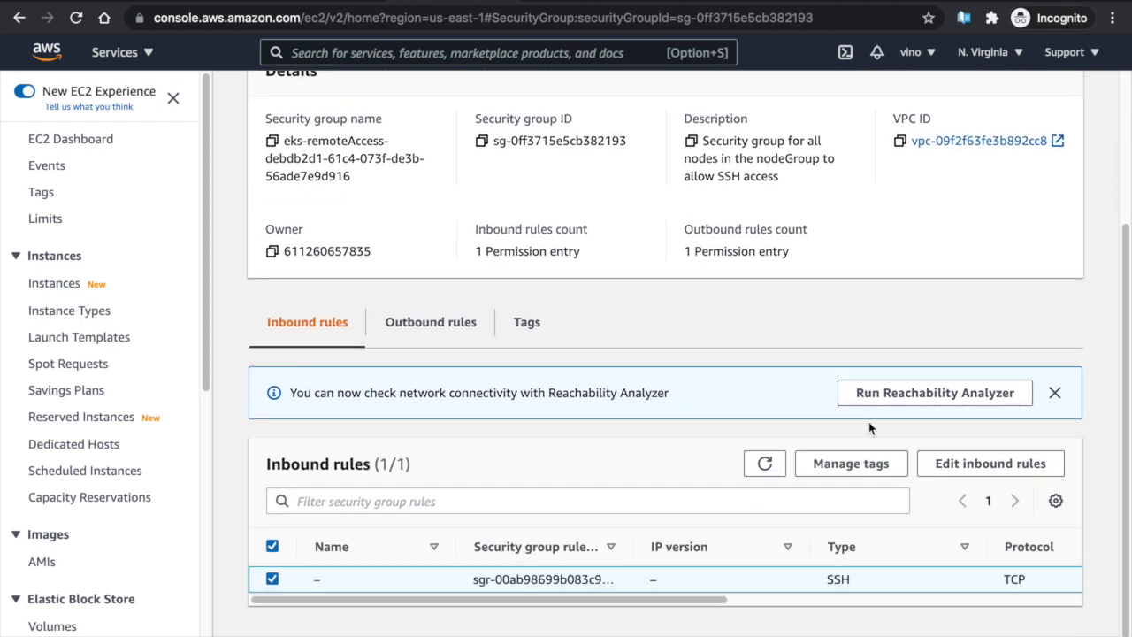
pyautogui.click(930, 468)
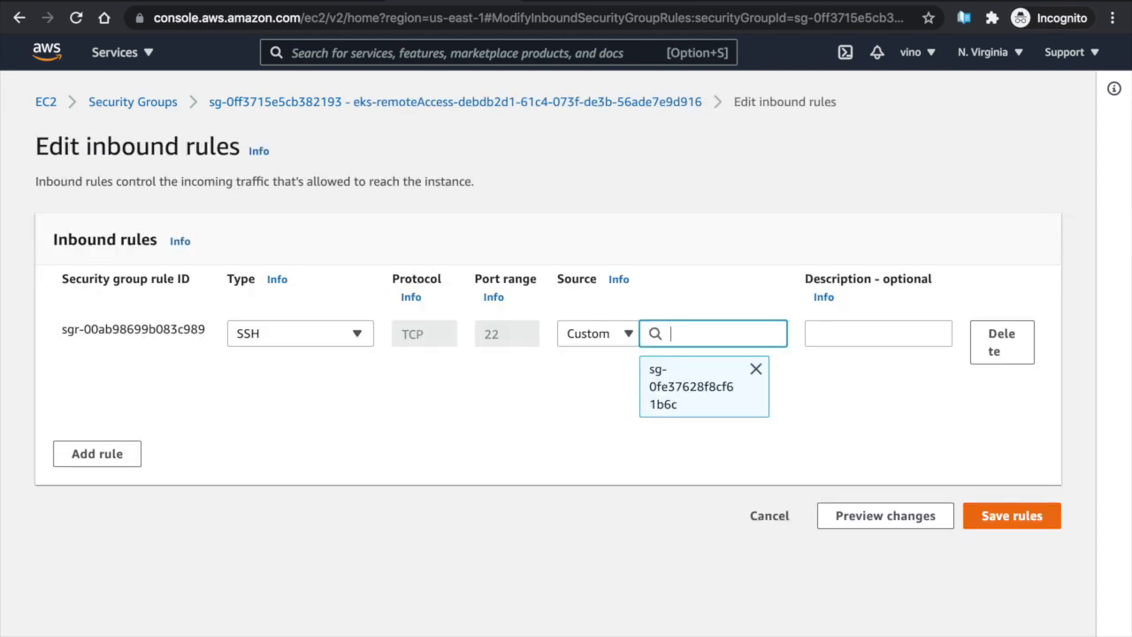
pyautogui.click(130, 453)
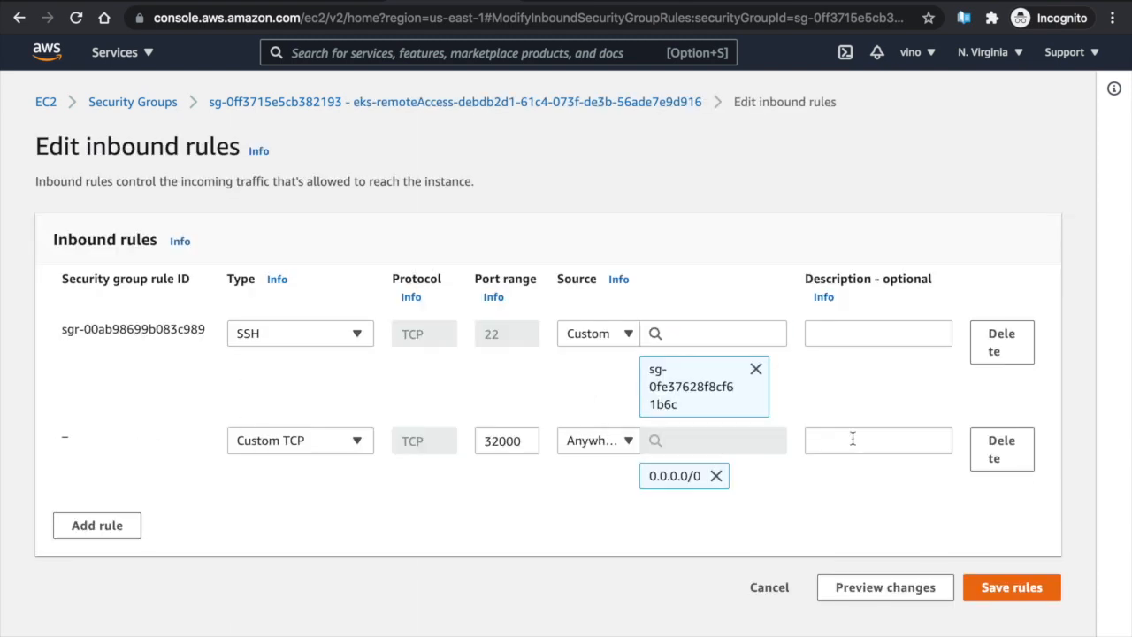
pyautogui.click(852, 438)
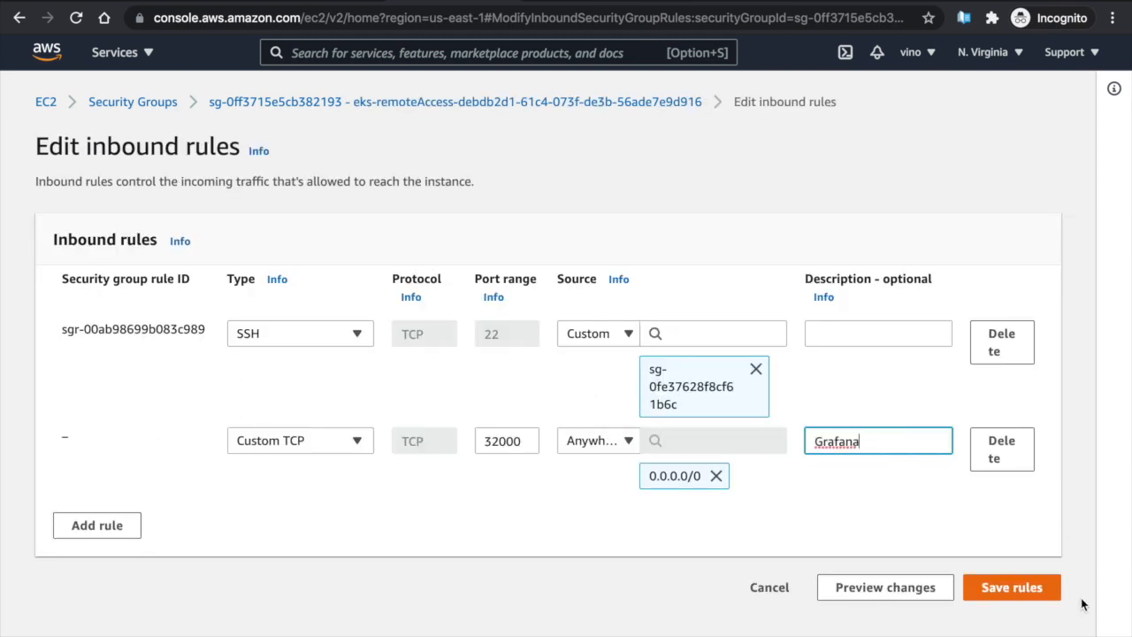
pyautogui.click(1035, 589)
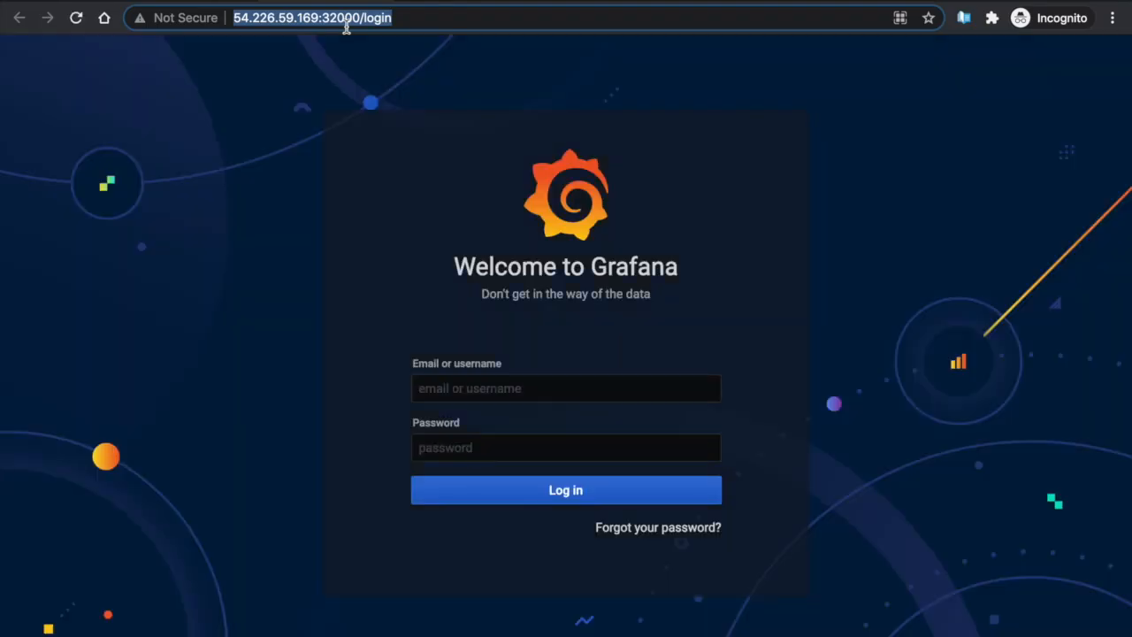
# Log in to Grafana with the admin username and its password
pyautogui.click(538, 389)
pyautogui.write('admin')
pyautogui.press('Tab')
pyautogui.write('admin')
pyautogui.click(569, 500)
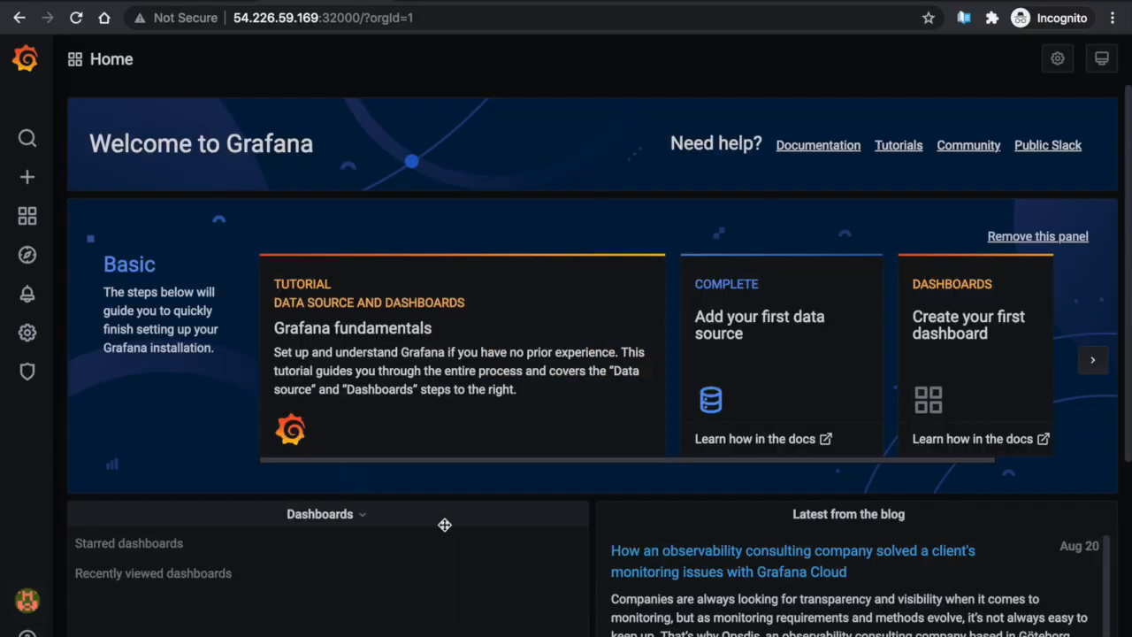
# Import dashboard 10000 with the prometheus data source and star Cluster Monitoring for Kubernetes
pyautogui.click(29, 181)
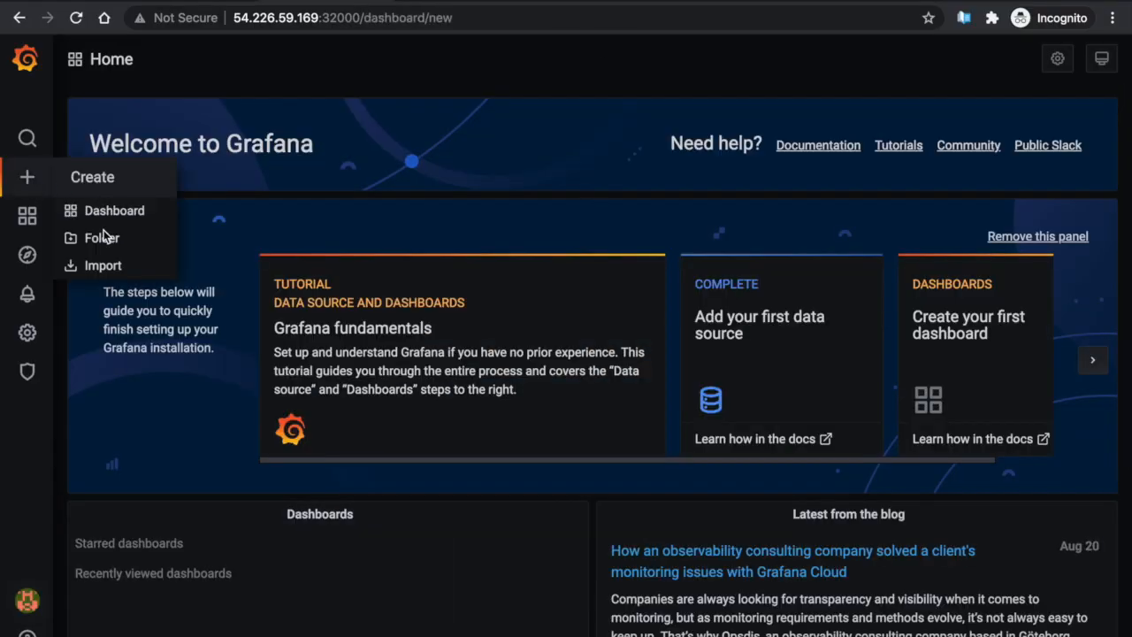
pyautogui.click(102, 266)
pyautogui.click(361, 286)
pyautogui.write('10000')
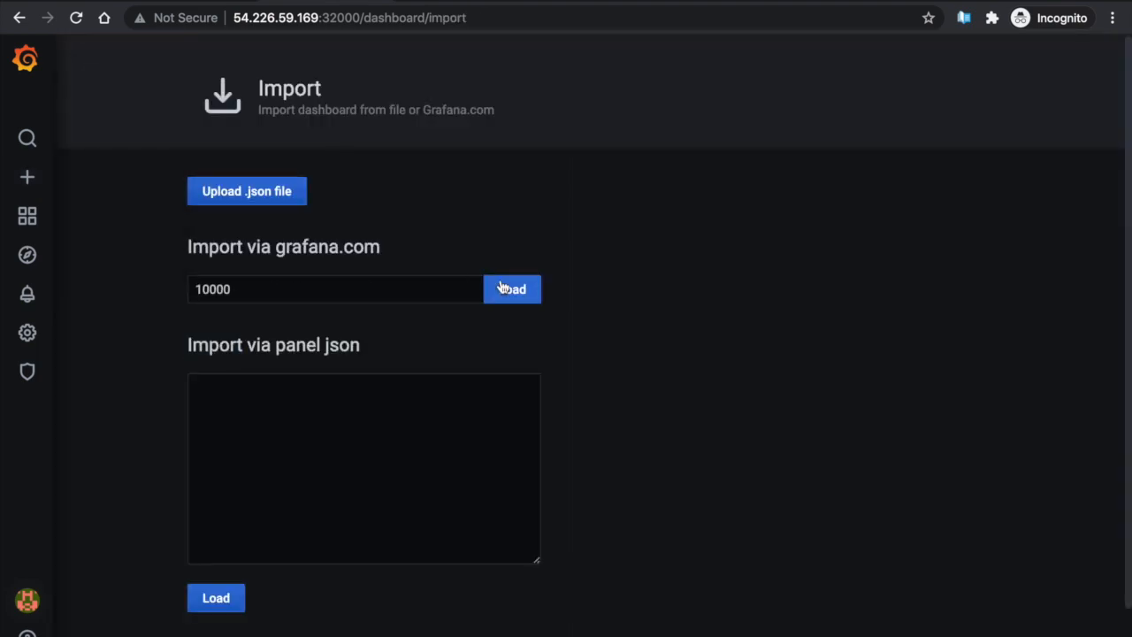
pyautogui.click(498, 289)
pyautogui.scroll(-2, 405, 556)
pyautogui.click(412, 512)
pyautogui.click(256, 548)
pyautogui.click(245, 557)
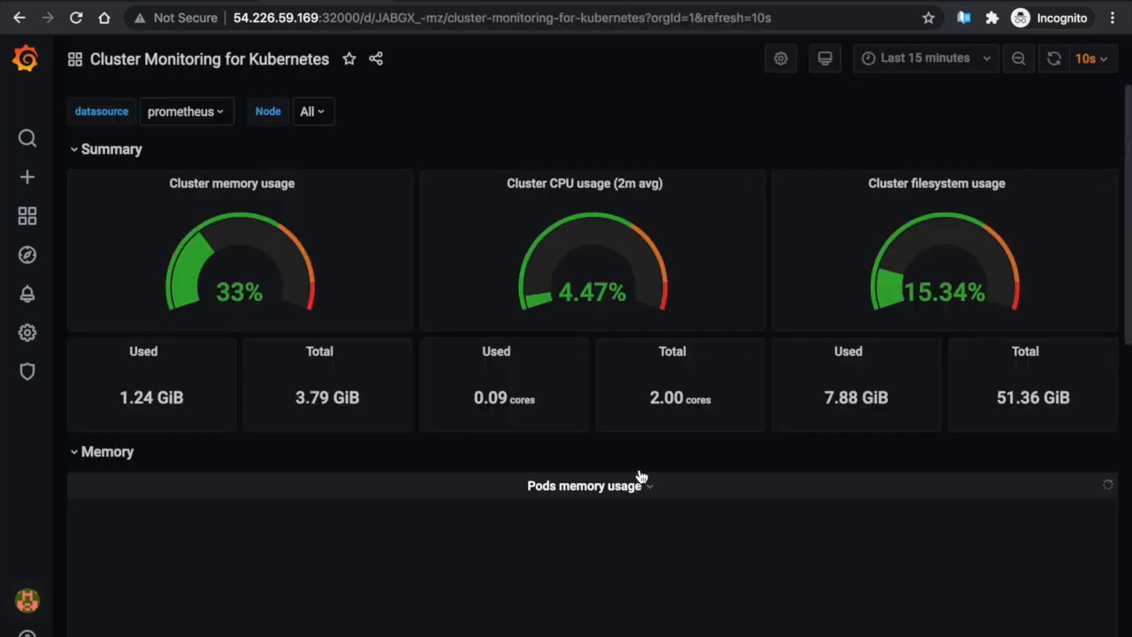
pyautogui.click(349, 58)
pyautogui.scroll(-10, 869, 341)
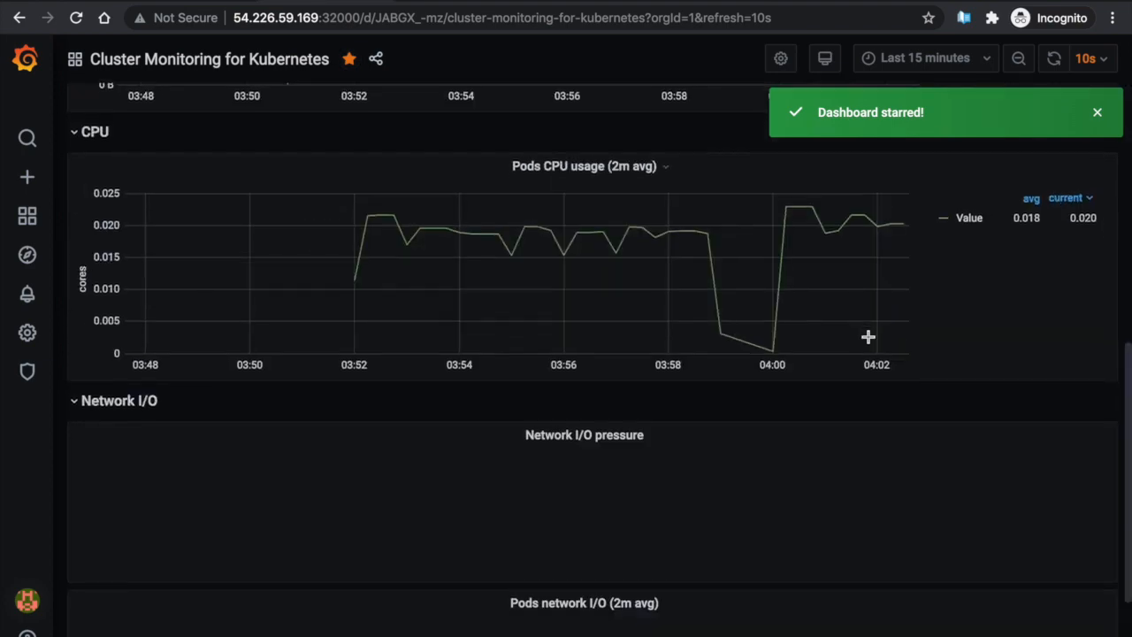
pyautogui.scroll(-3, 868, 337)
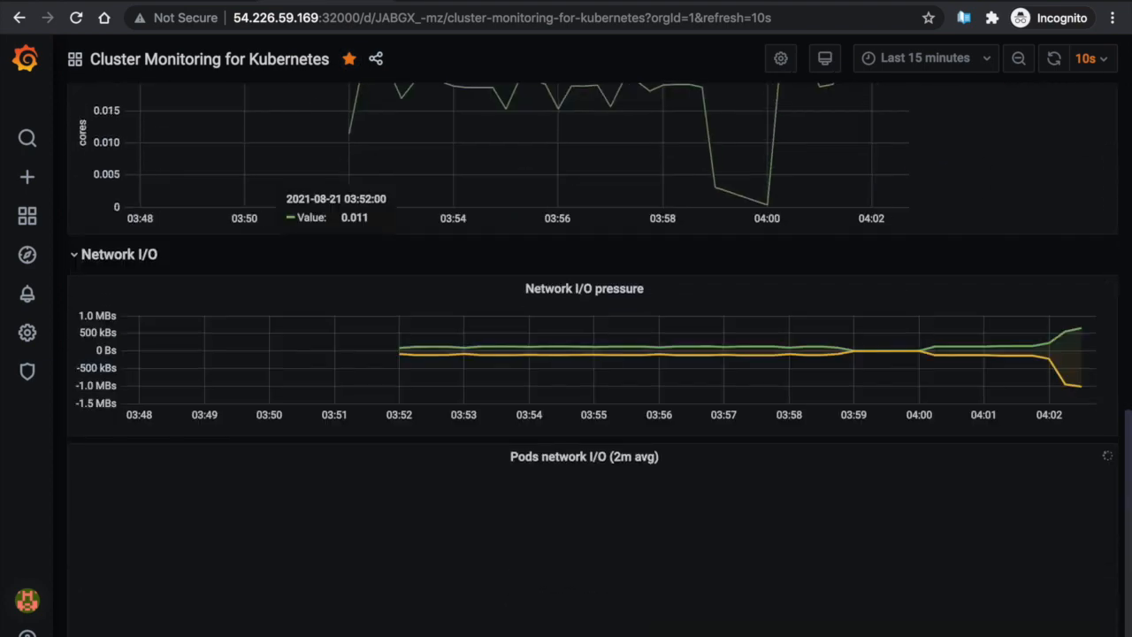
# Back in gopaddle, review tutorial-aws-cluster's activity events from creation initiated to kubeclient created
pyautogui.click(177, 1)
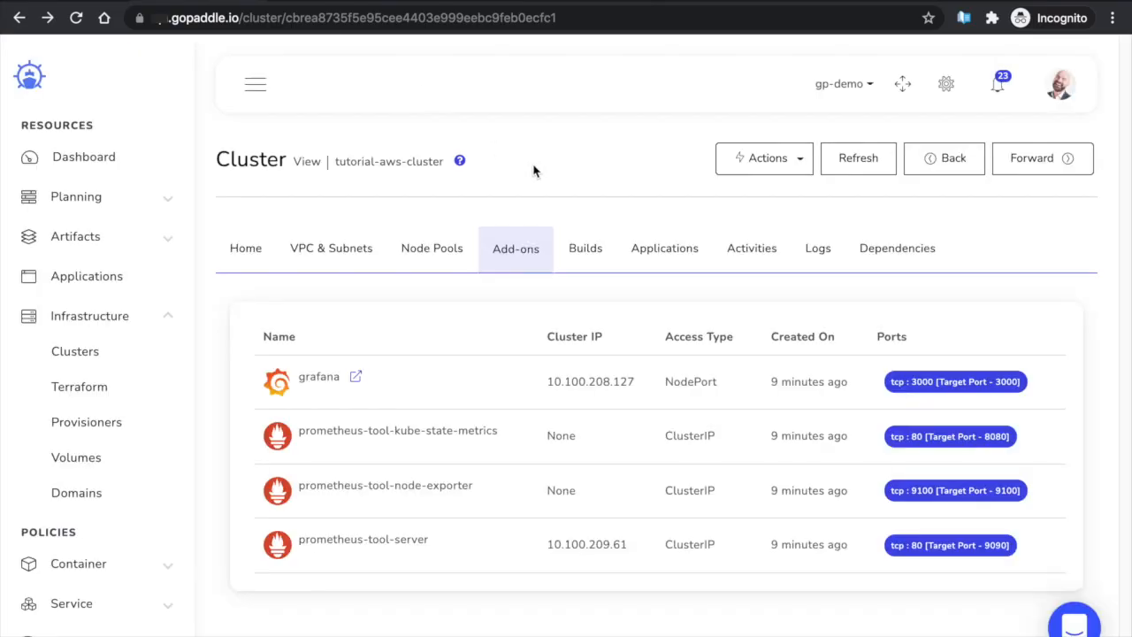
pyautogui.click(744, 258)
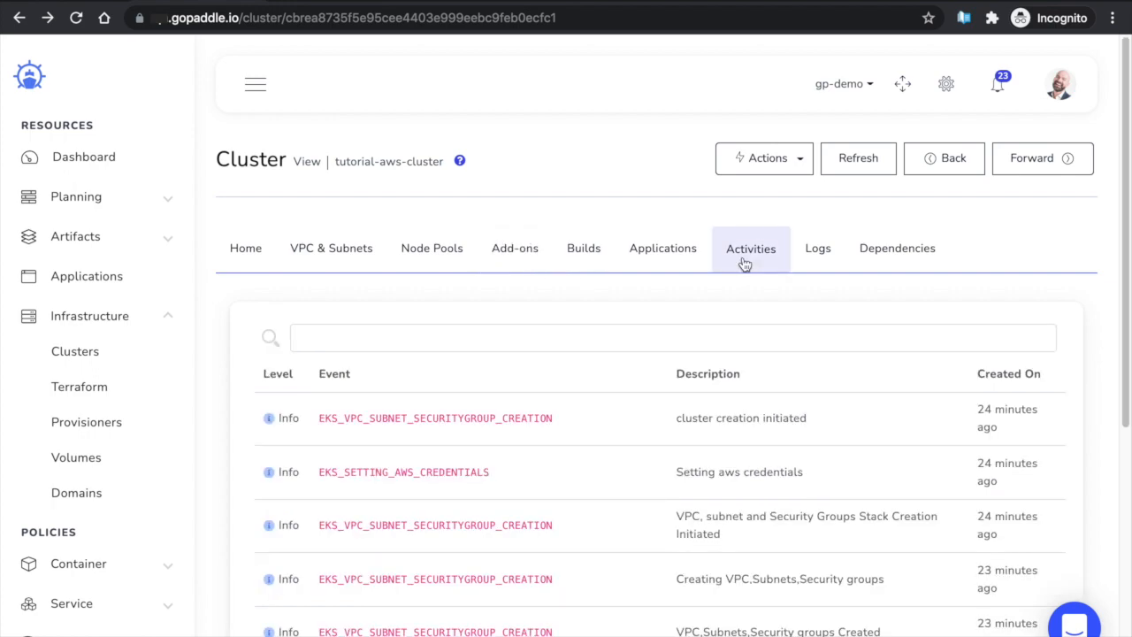
pyautogui.scroll(-5, 836, 412)
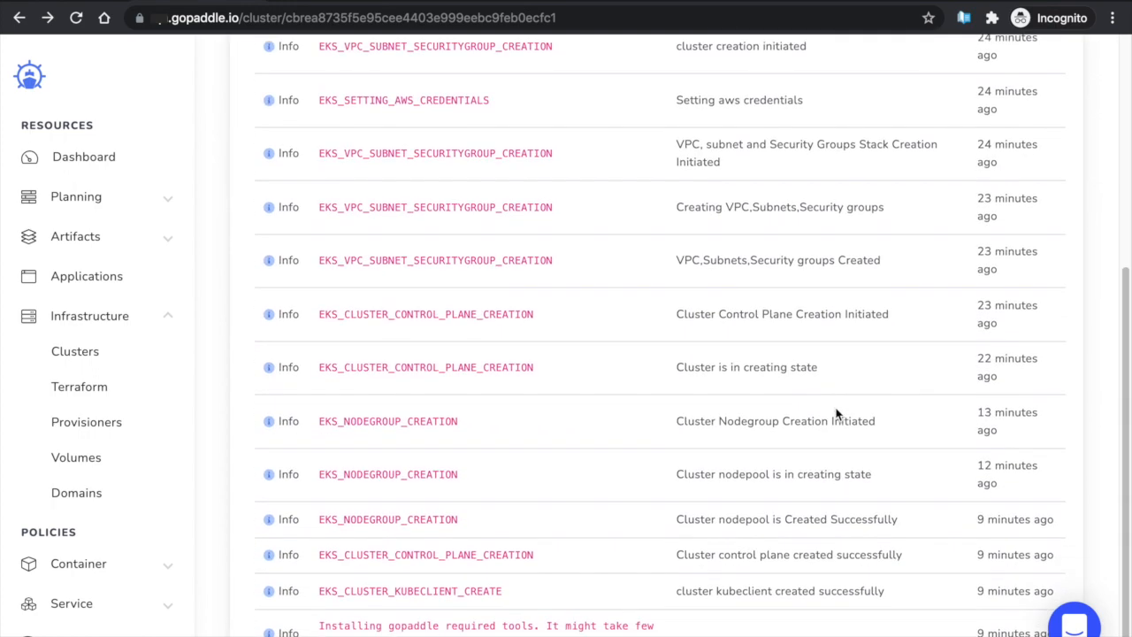
pyautogui.scroll(-1, 837, 412)
pyautogui.scroll(10, 836, 412)
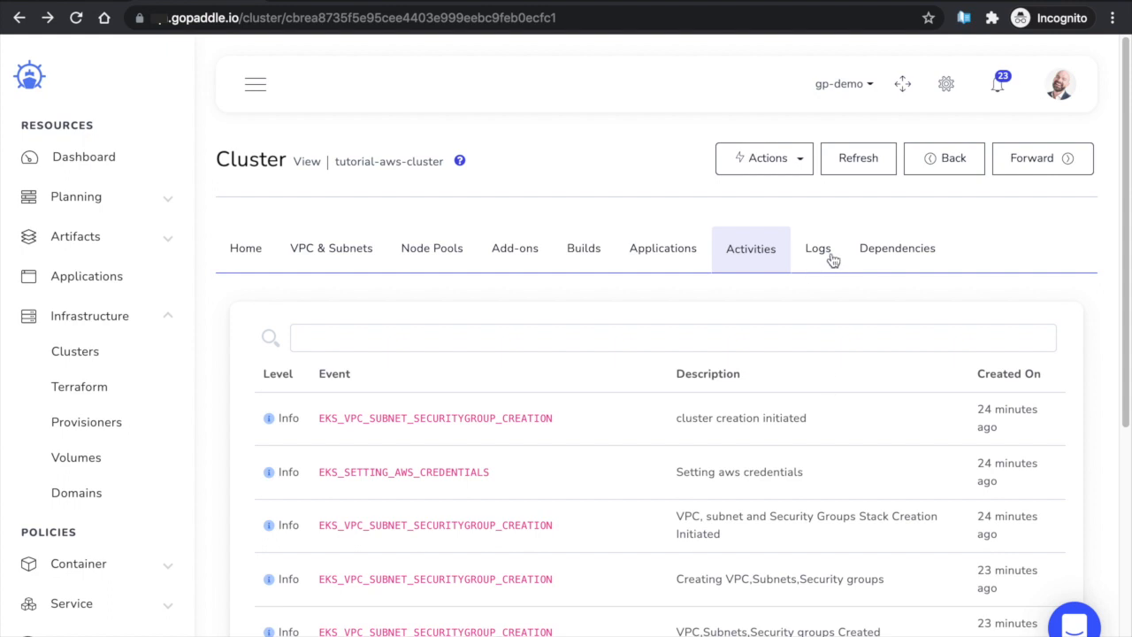
pyautogui.click(835, 258)
# Inspect the CloudFormation::Stack entry among the VPC stack logs, then close its details
pyautogui.scroll(-4, 898, 436)
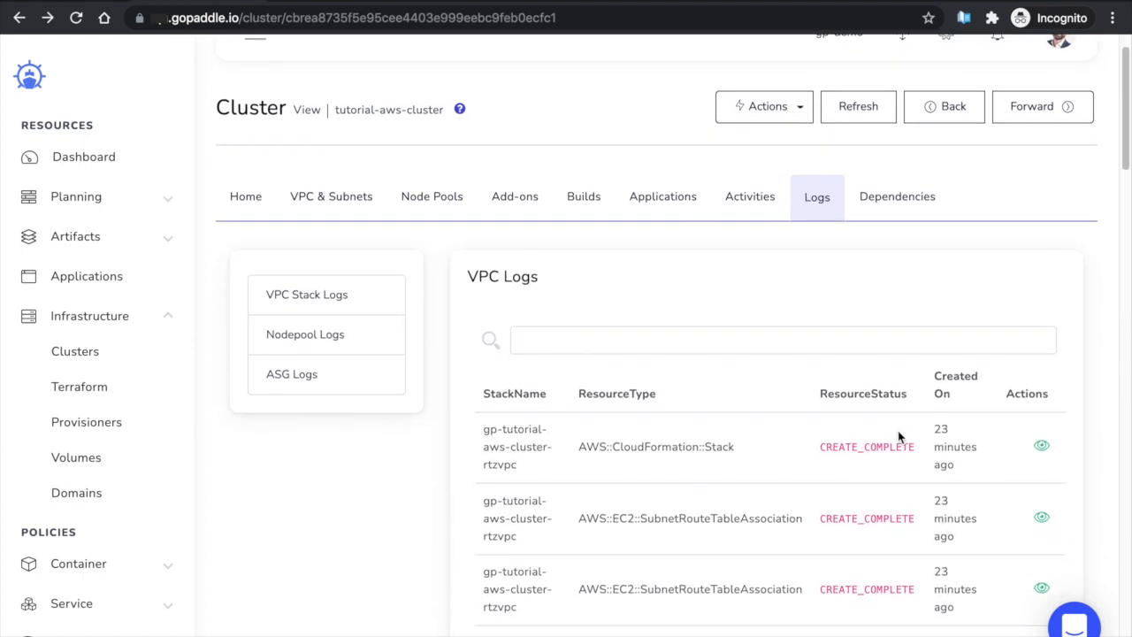
pyautogui.scroll(-1, 898, 436)
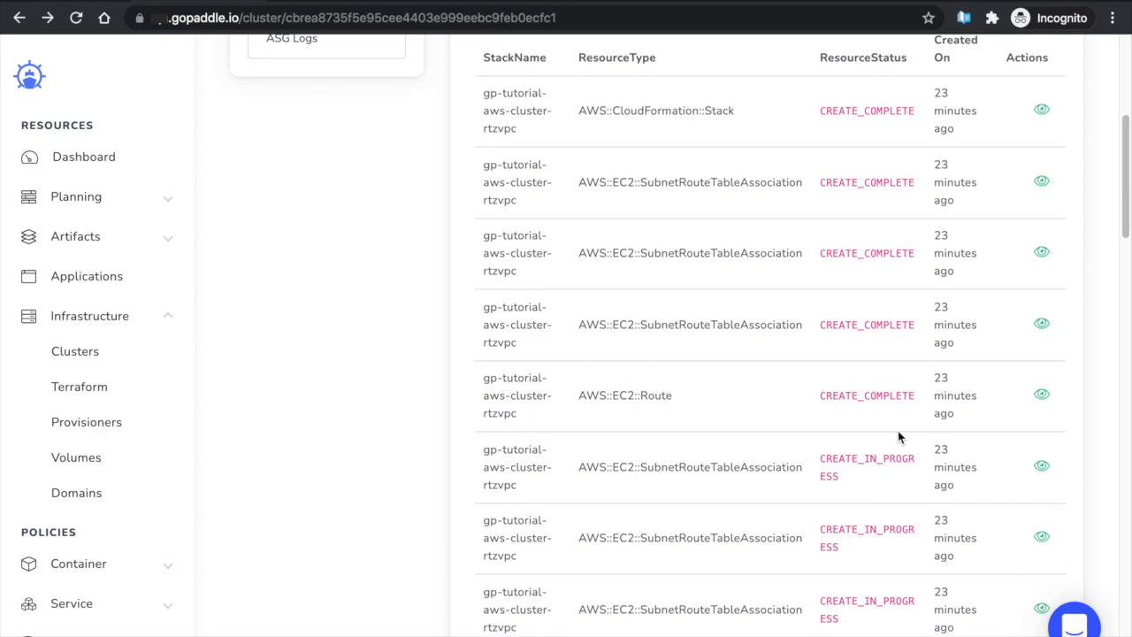
pyautogui.scroll(1, 898, 436)
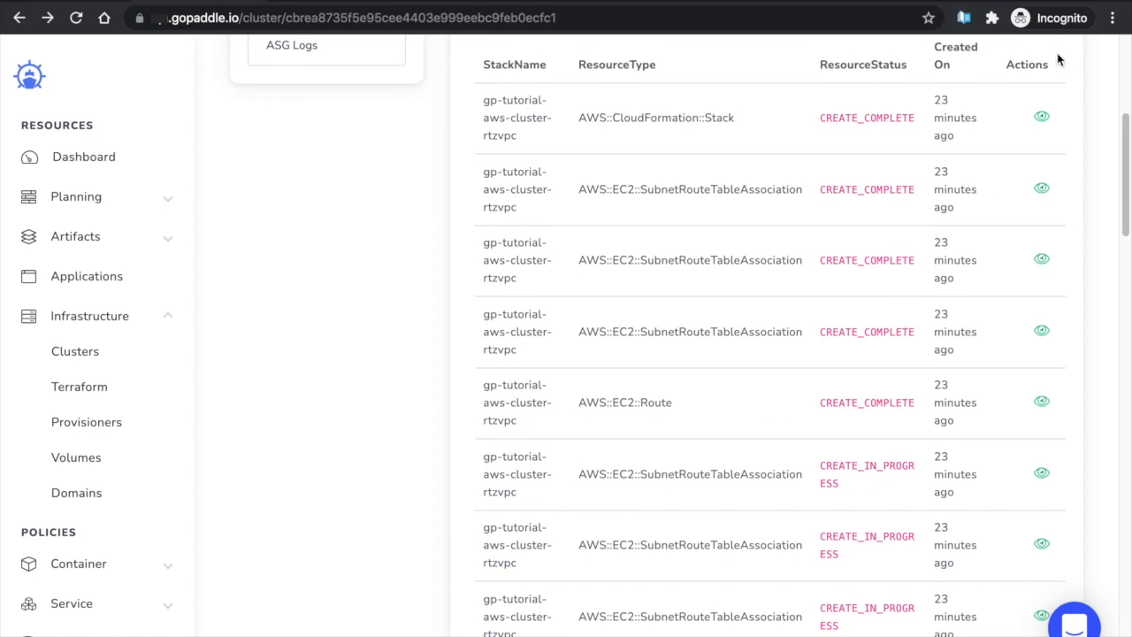
pyautogui.click(1042, 118)
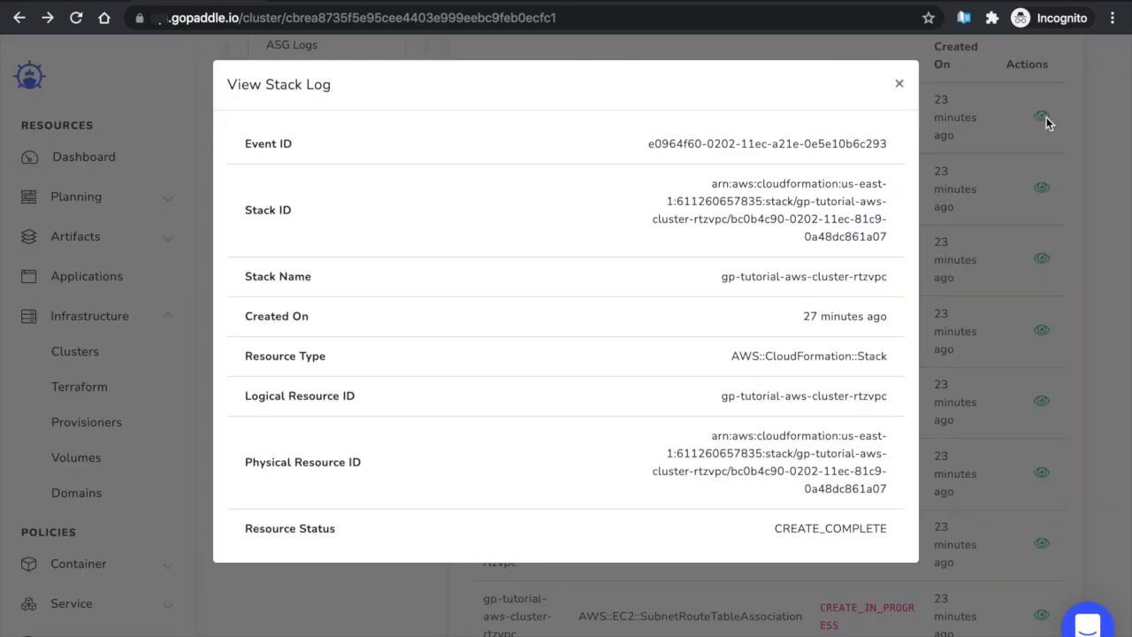
pyautogui.click(898, 83)
pyautogui.scroll(4, 636, 241)
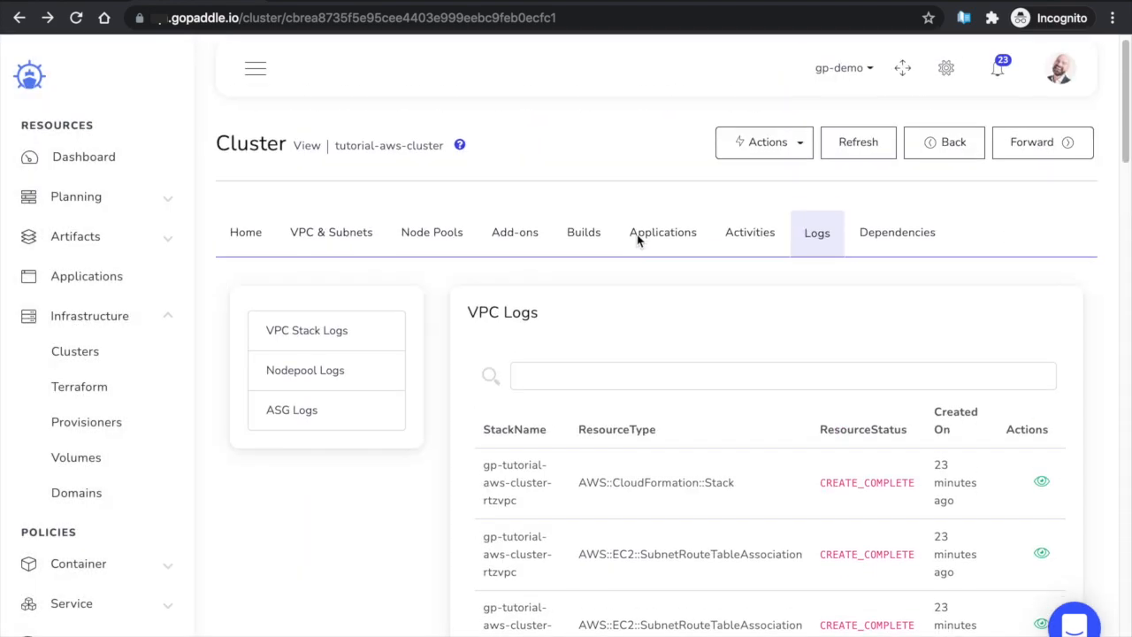
pyautogui.click(316, 371)
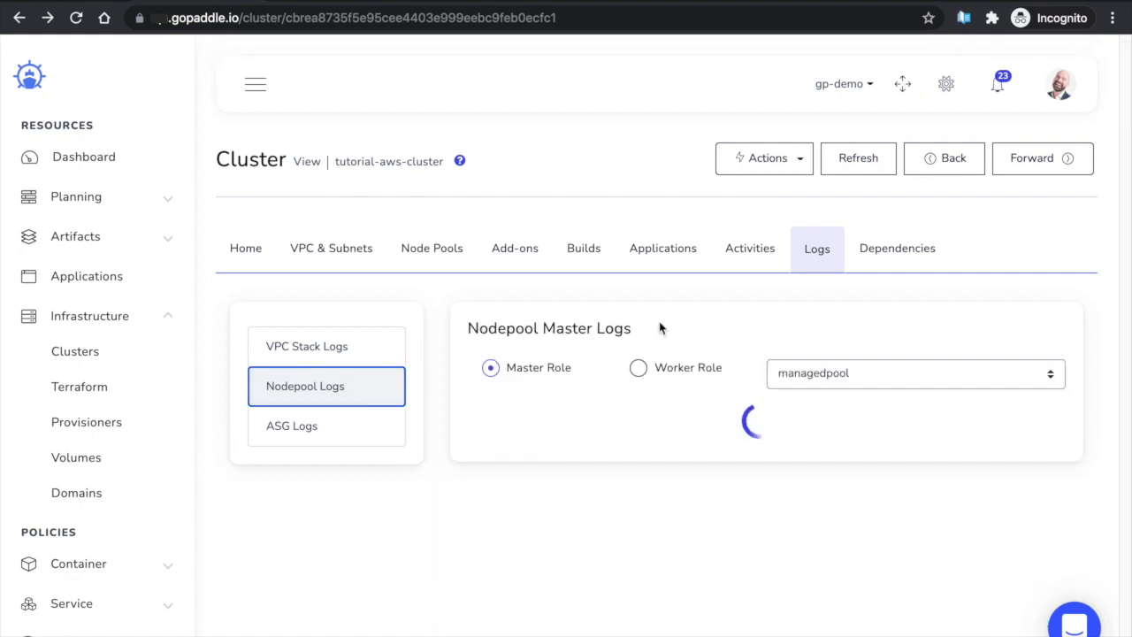
# Review managedpool's Worker Role logs and a stack entry, then show the ASG logs
pyautogui.click(638, 368)
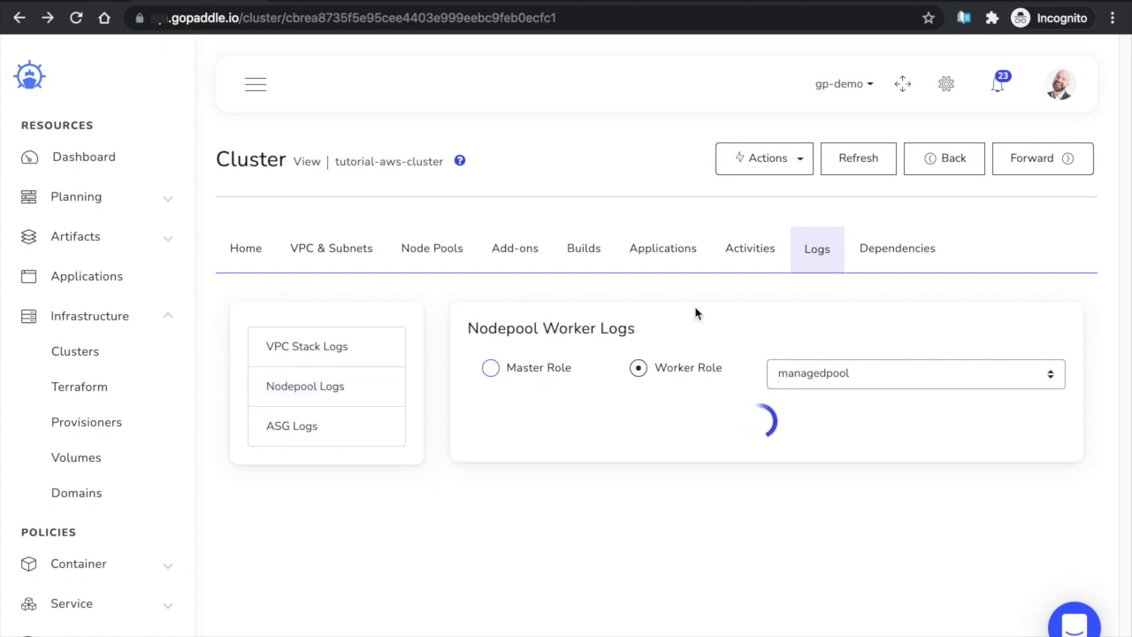
pyautogui.scroll(-3, 771, 475)
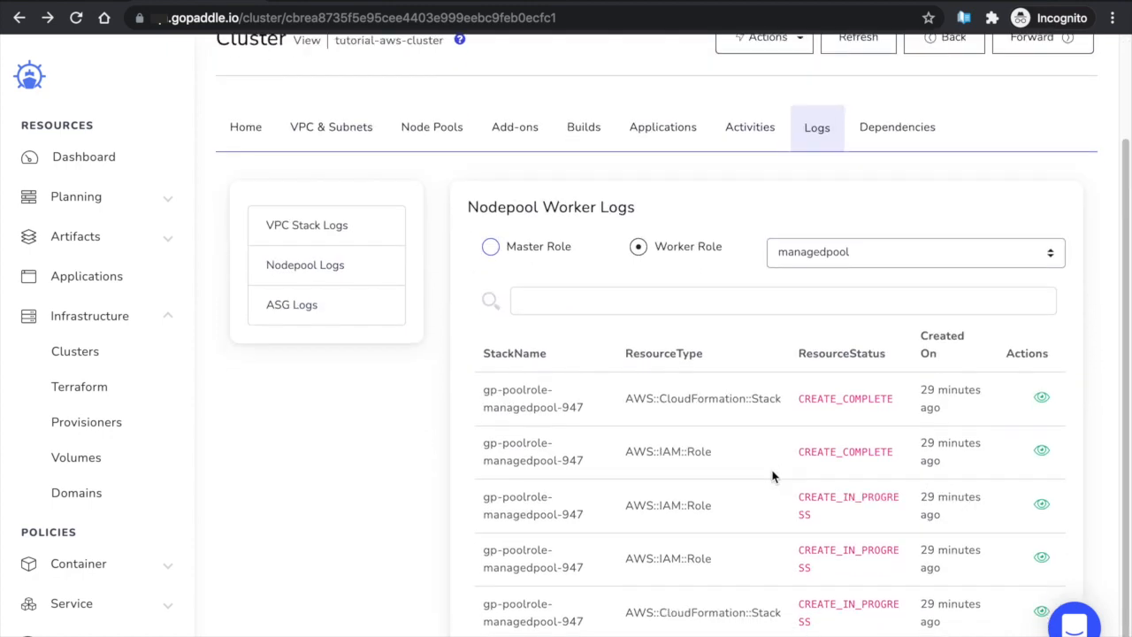
pyautogui.click(1041, 399)
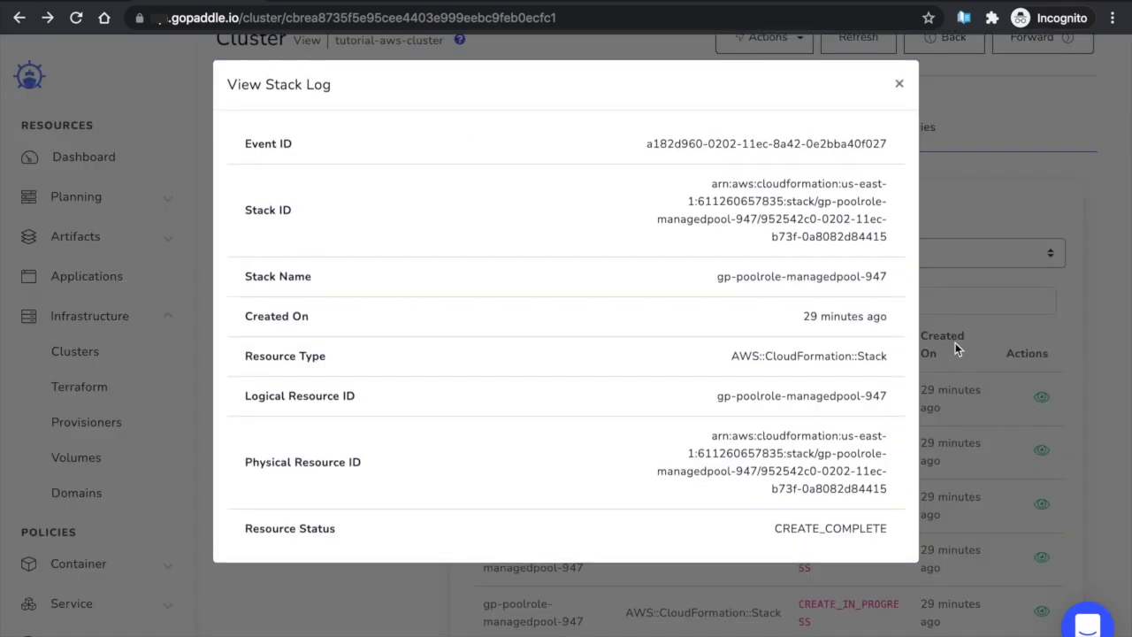
pyautogui.click(898, 86)
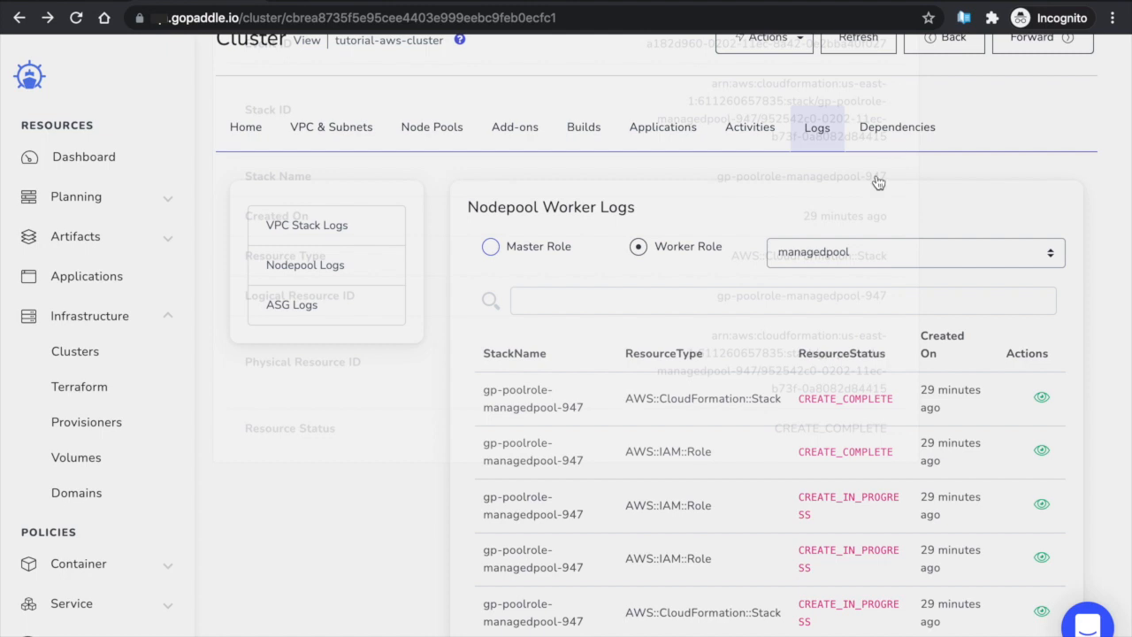
pyautogui.click(292, 310)
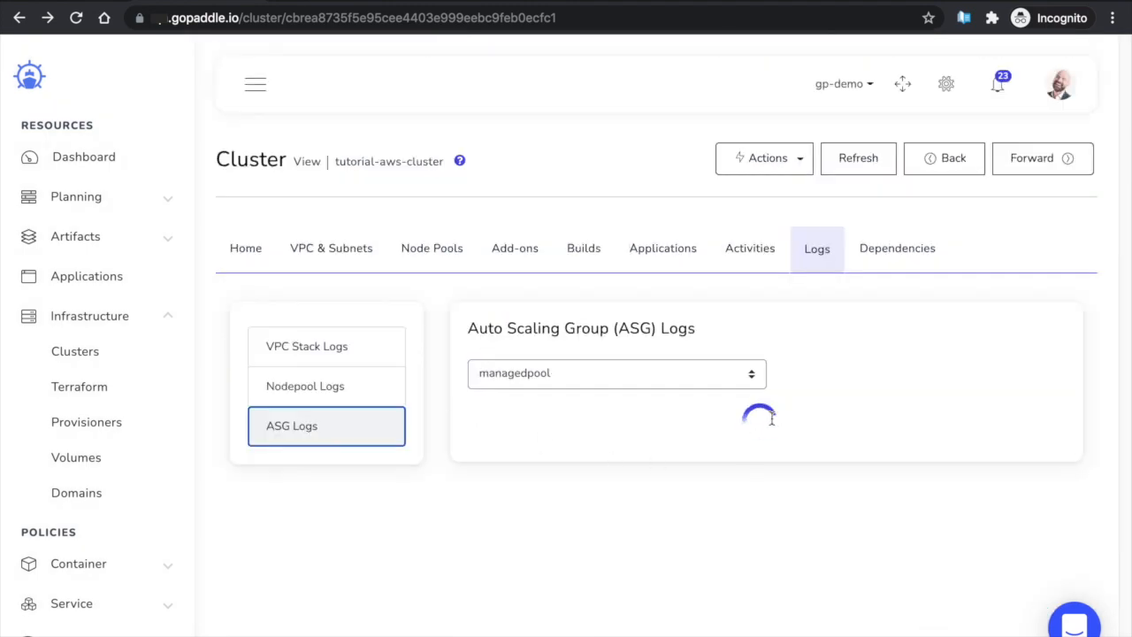